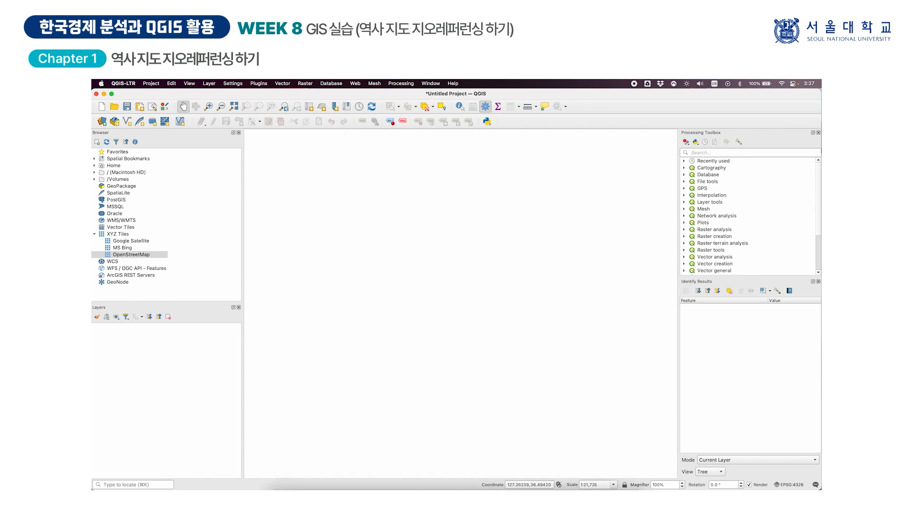
Step: Open NB_31_3.jpg from the historical_maps folder and examine the latitude and longitude labels at the map's north-west corner
click(284, 465)
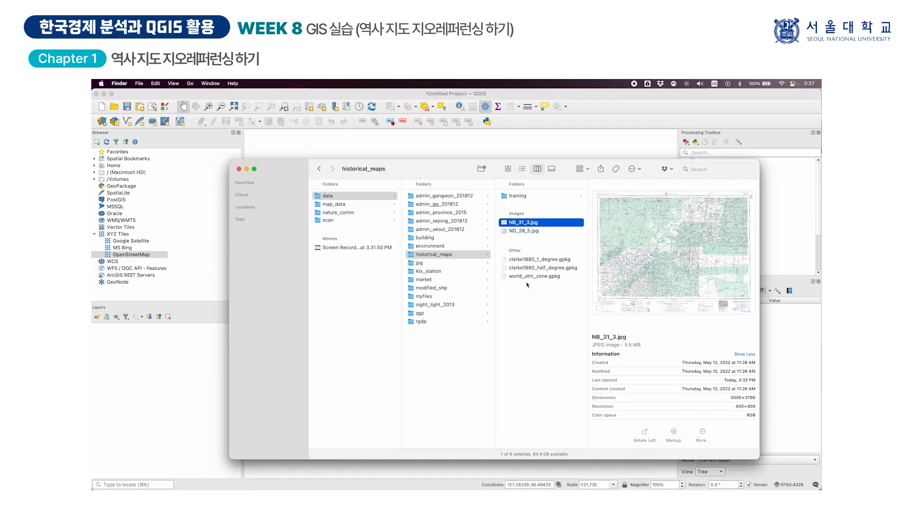
double_click(525, 223)
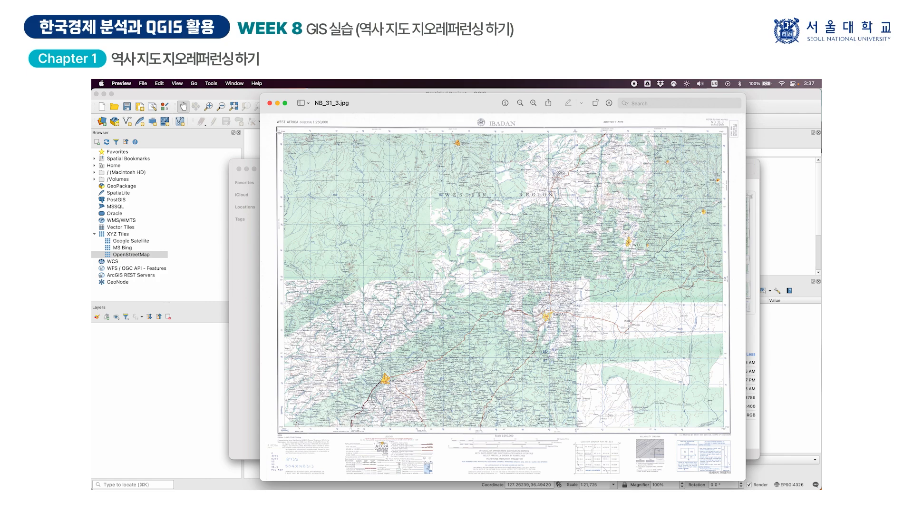
scroll(280, 135, up, 5)
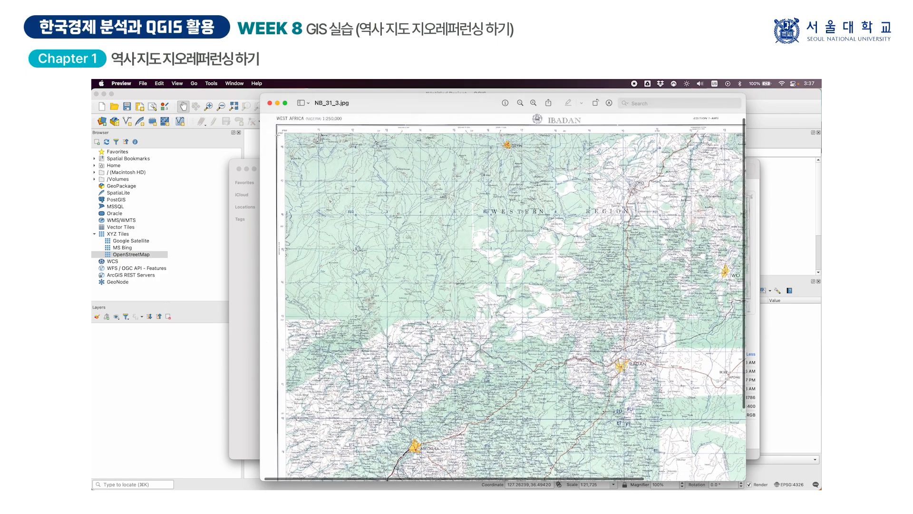
scroll(282, 127, up, 5)
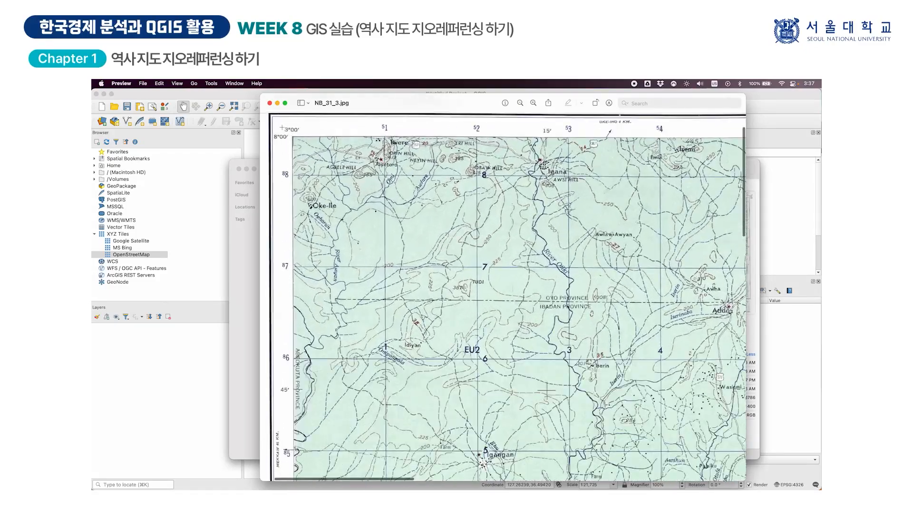
scroll(321, 154, up, 2)
scroll(321, 154, left, 2)
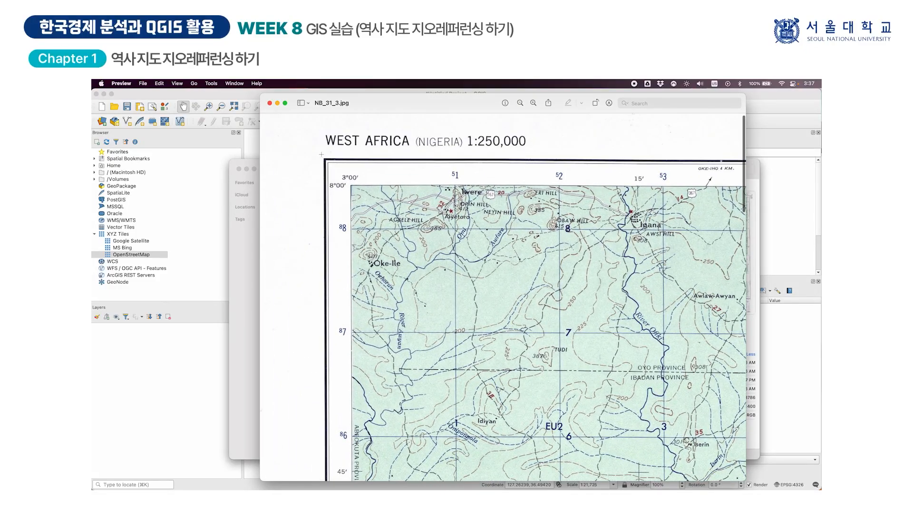
scroll(348, 177, up, 5)
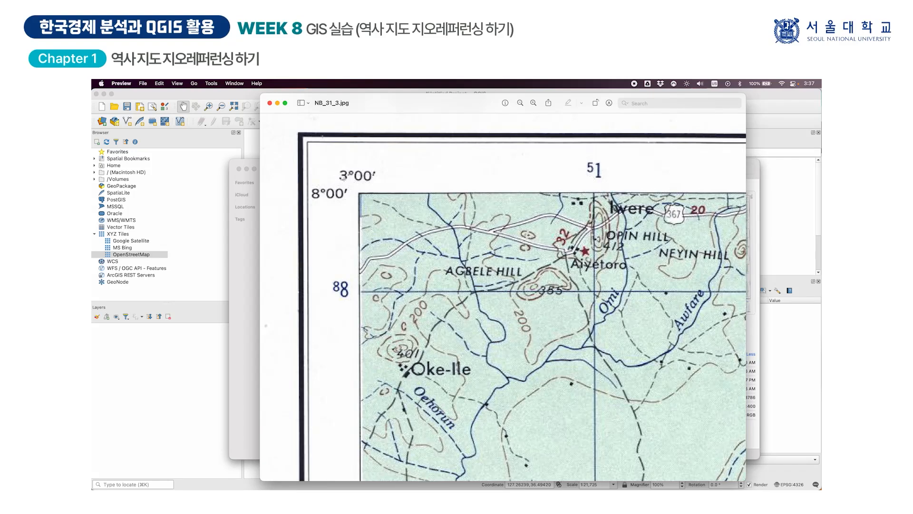
scroll(344, 179, up, 2)
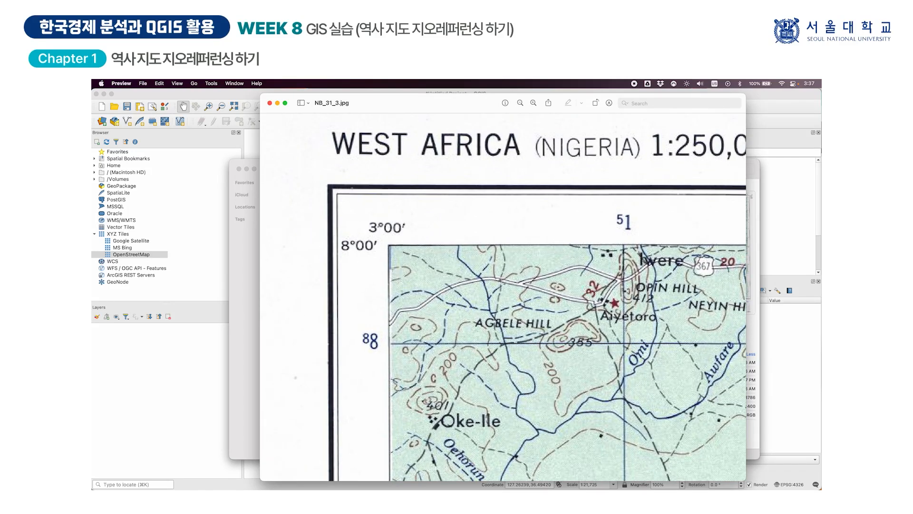
click(520, 103)
click(520, 104)
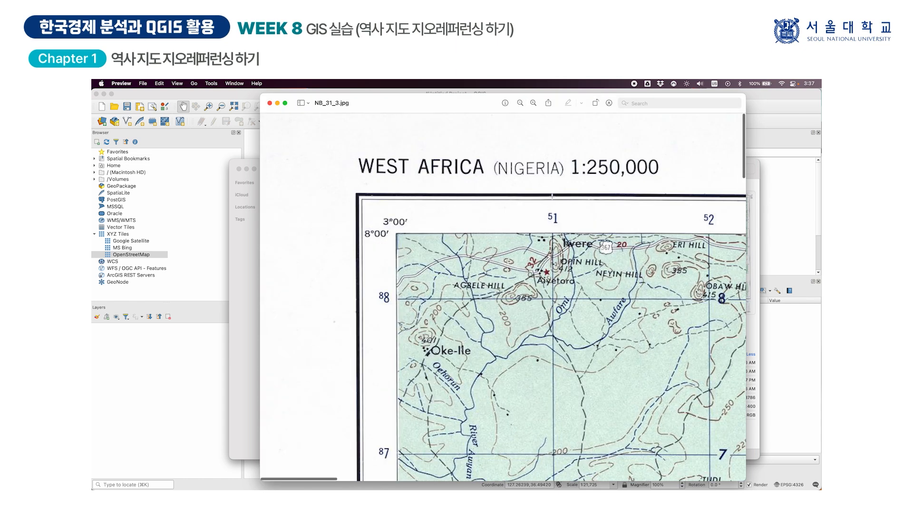
scroll(591, 309, down, 1)
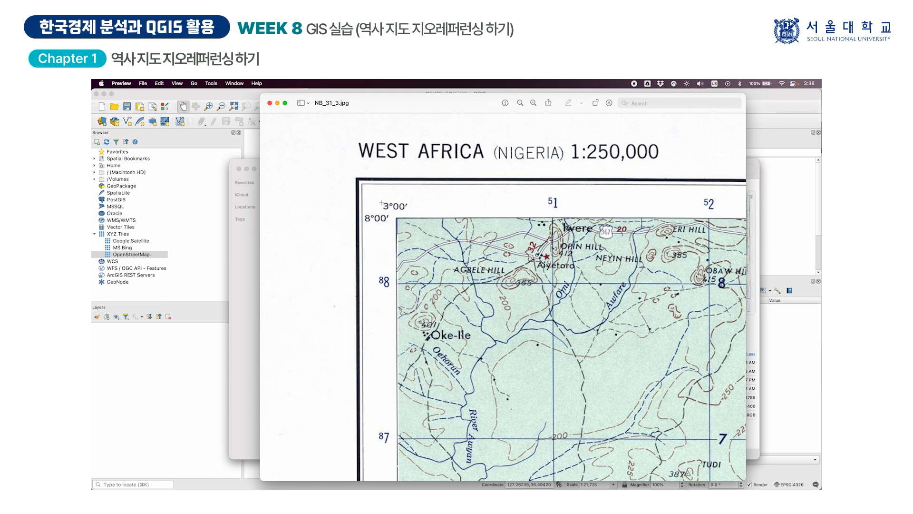
scroll(381, 203, up, 3)
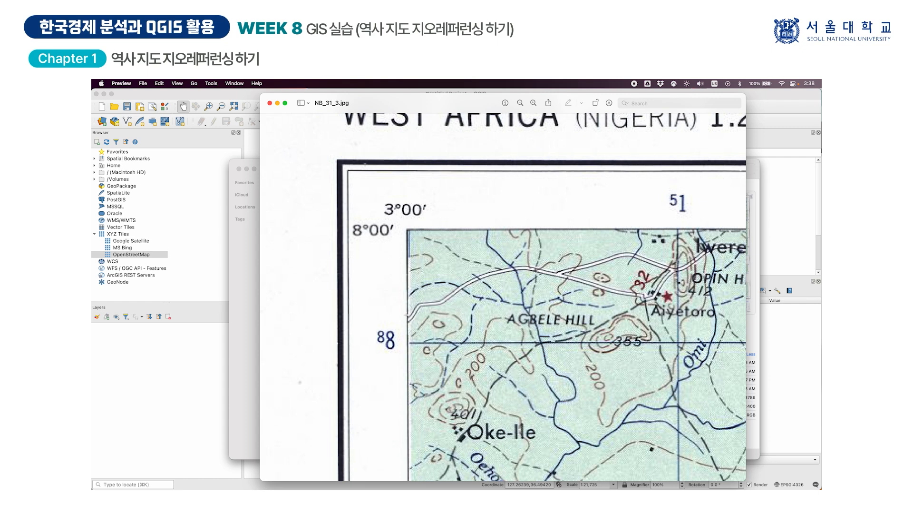
scroll(406, 315, down, 3)
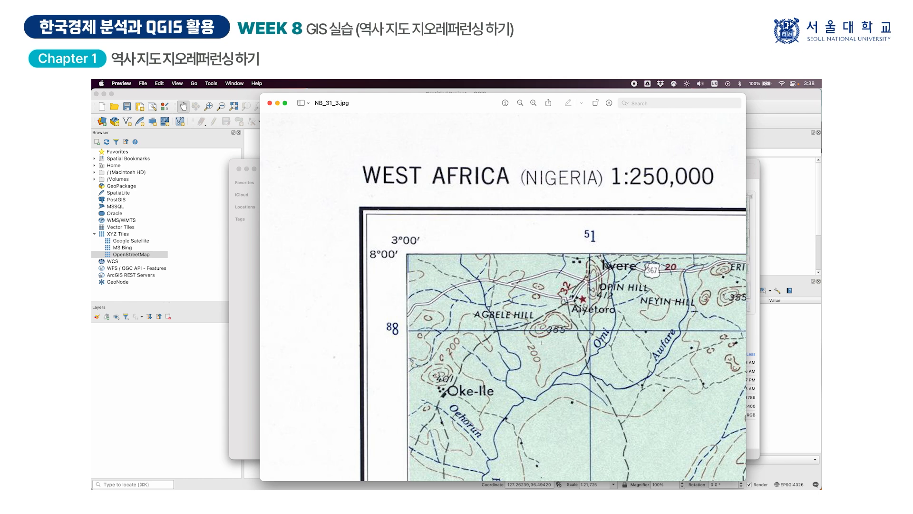
Step: Examine the coordinate labels at the map's south-east corner and the grid reference notes in the margin below it
scroll(541, 343, down, 10)
scroll(541, 343, down, 8)
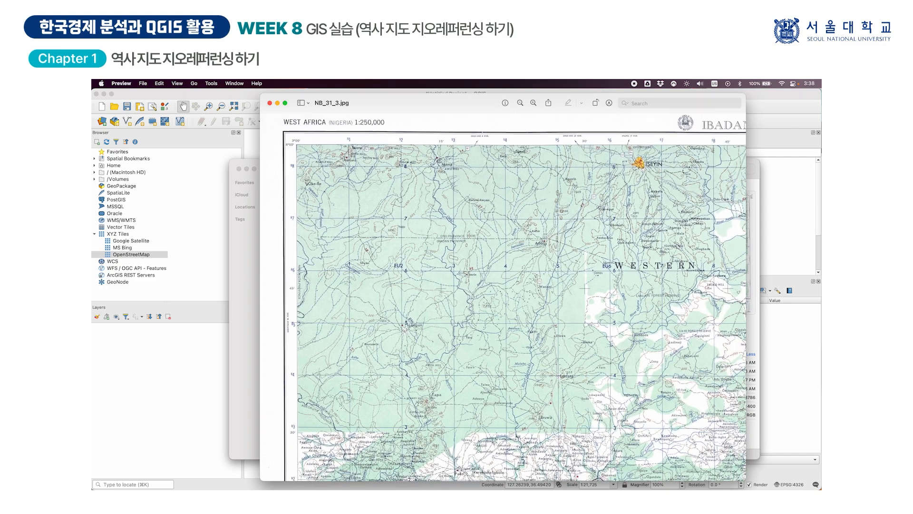
scroll(541, 343, right, 5)
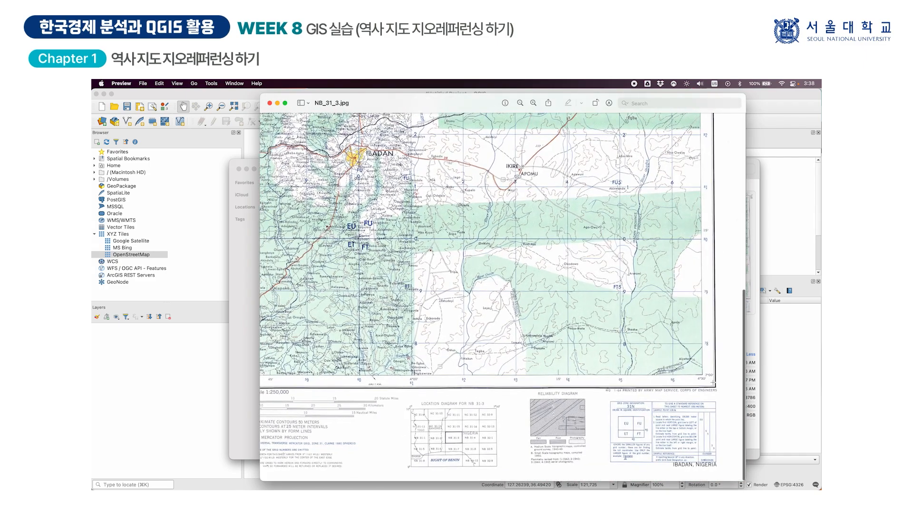
scroll(699, 369, up, 5)
scroll(709, 376, up, 5)
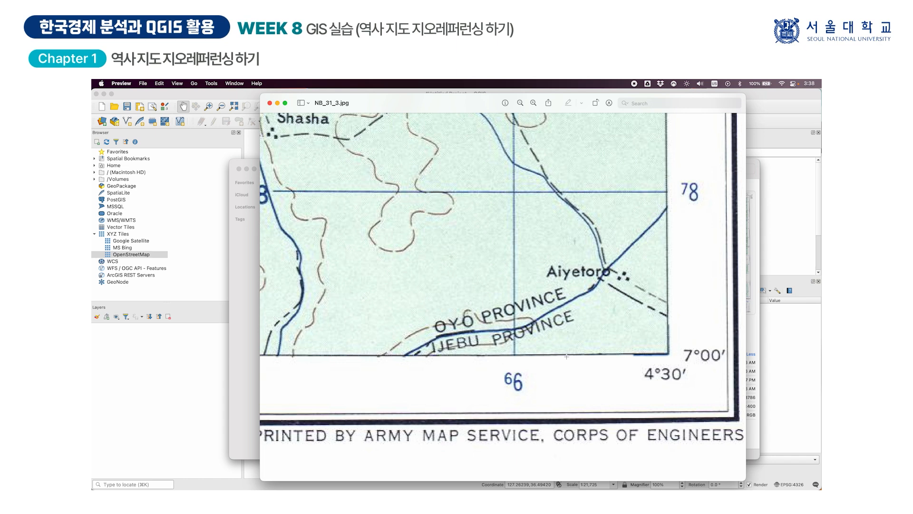
scroll(567, 356, down, 5)
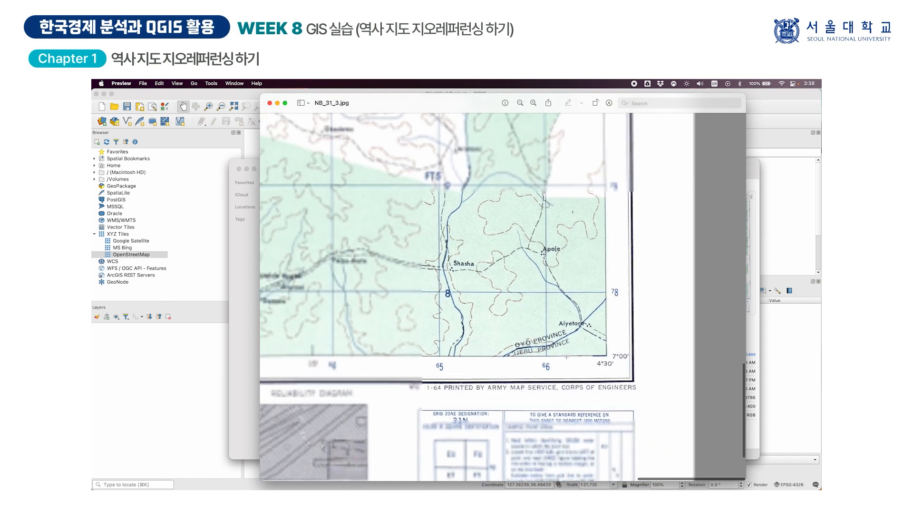
scroll(566, 356, down, 3)
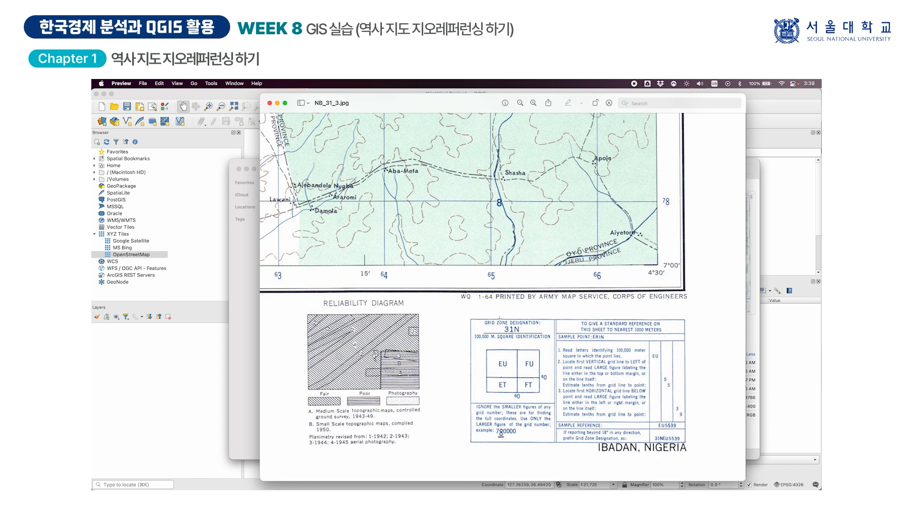
scroll(505, 296, down, 5)
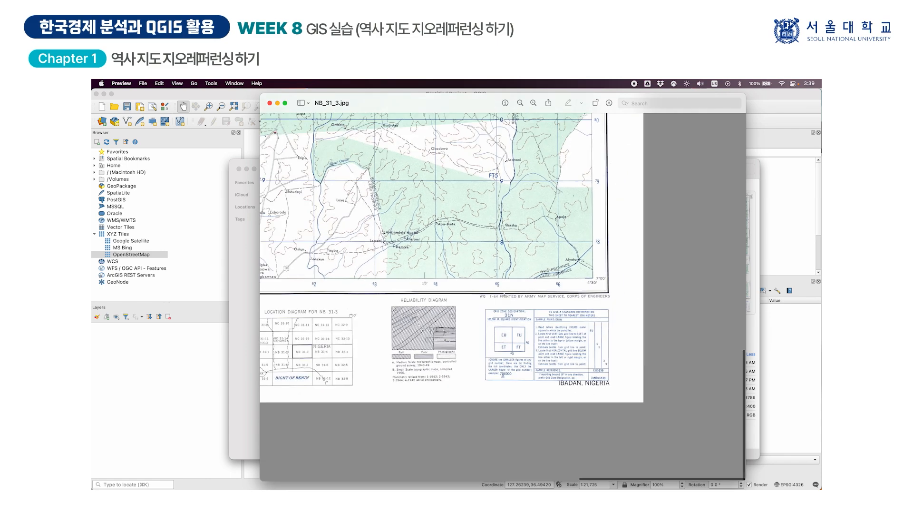
scroll(504, 296, down, 5)
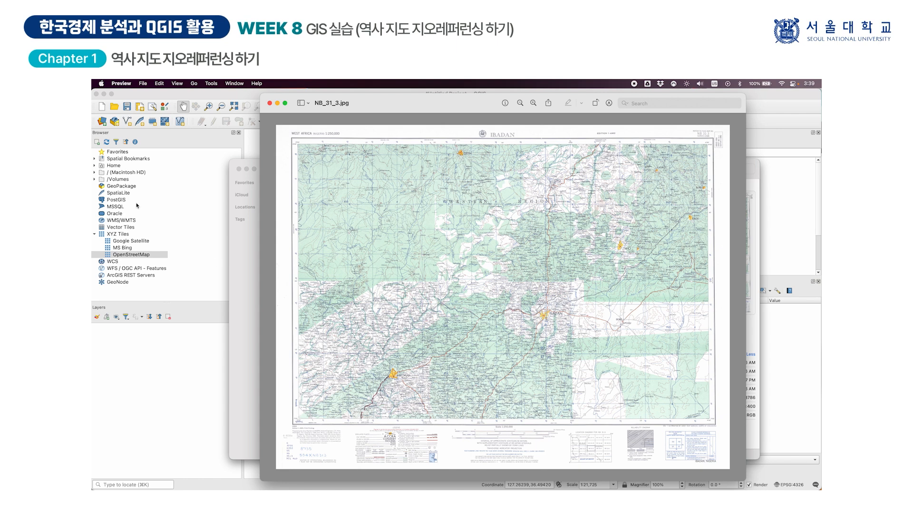
Step: Switch back to QGIS and set the project coordinate reference system to WGS 84 (EPSG:4326)
click(189, 93)
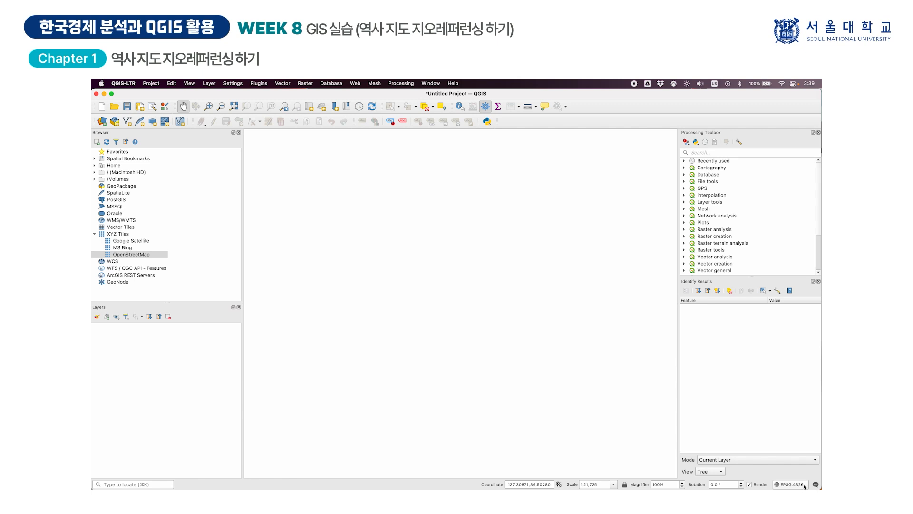
click(789, 485)
click(383, 182)
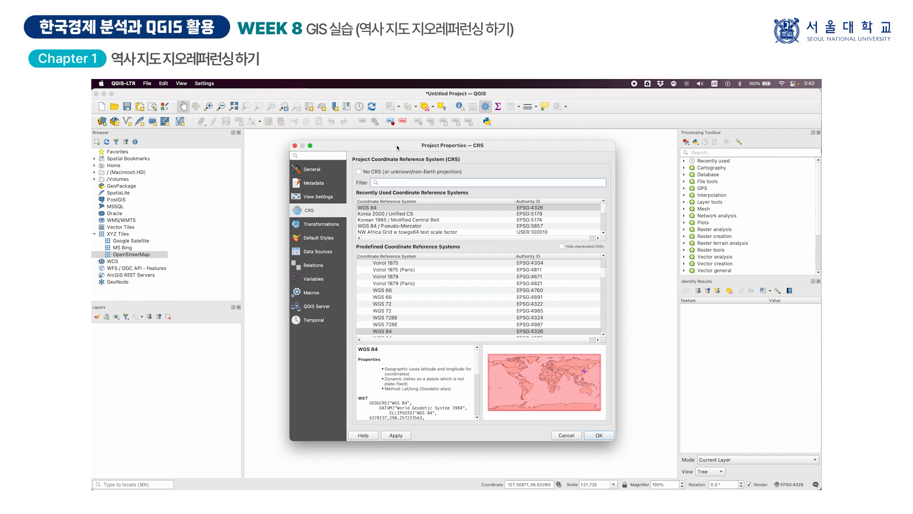
text(4326)
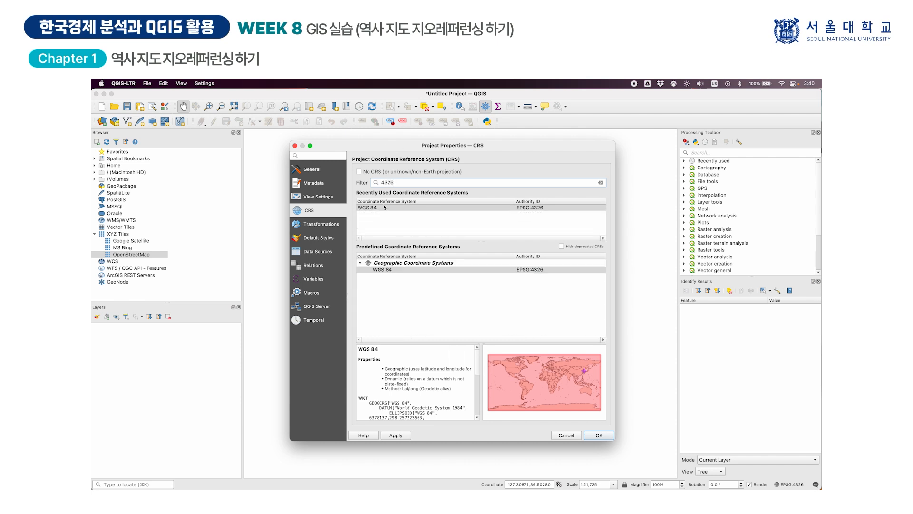
click(384, 207)
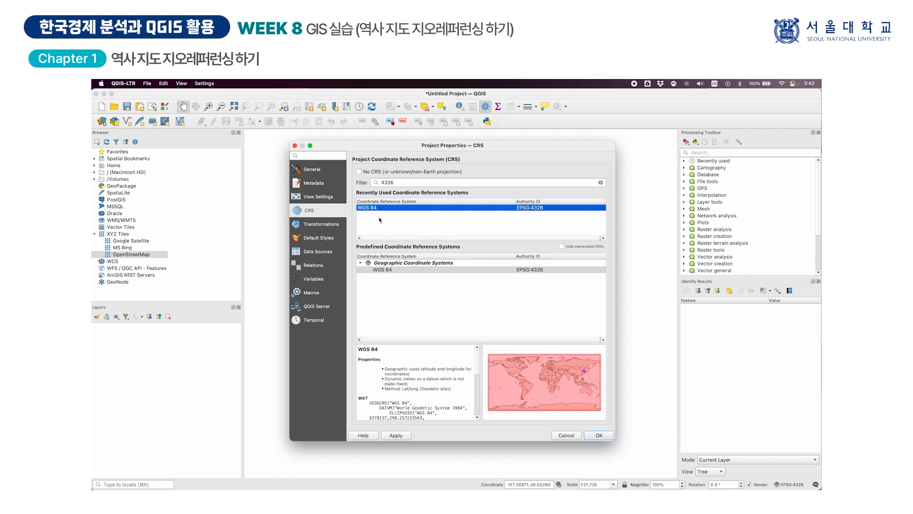
click(605, 436)
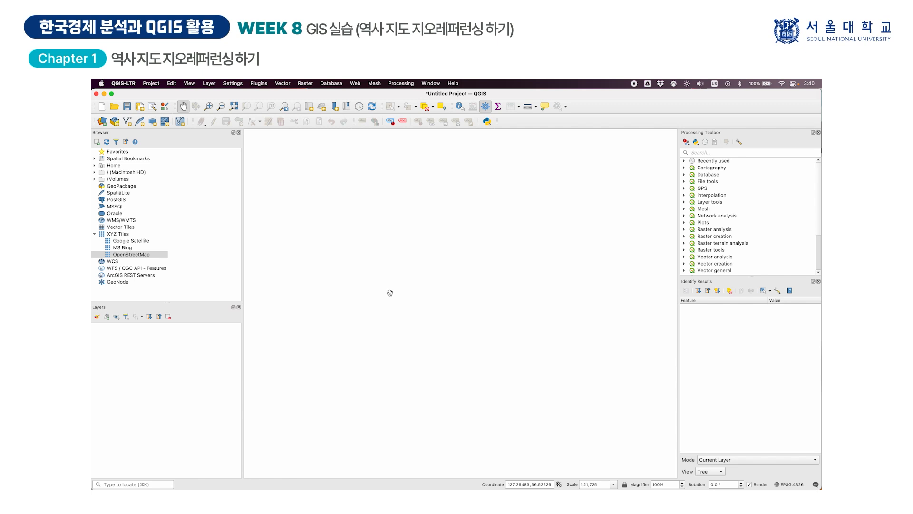
Step: Load NB_31_3.jpg from the historical_maps folder into the Georeferencer and enlarge the map area by shrinking the GCP table
click(123, 83)
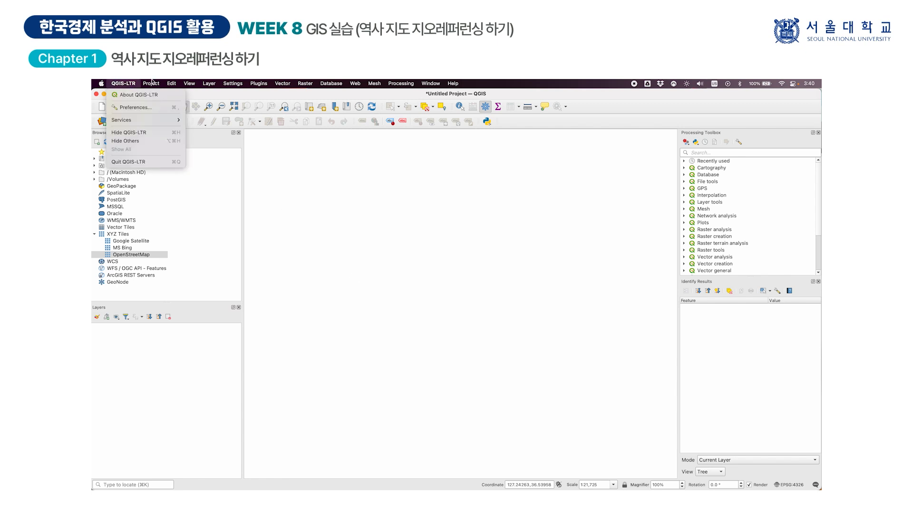
mouse_move(301, 84)
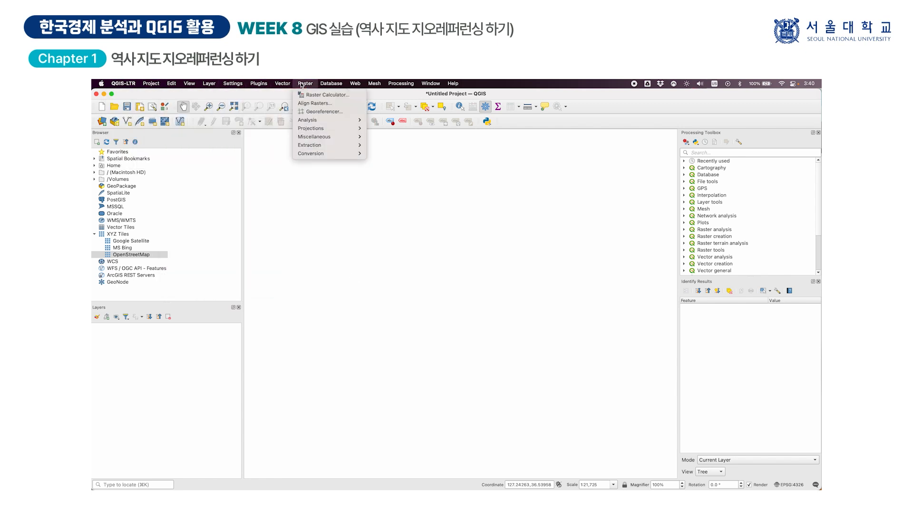
click(327, 112)
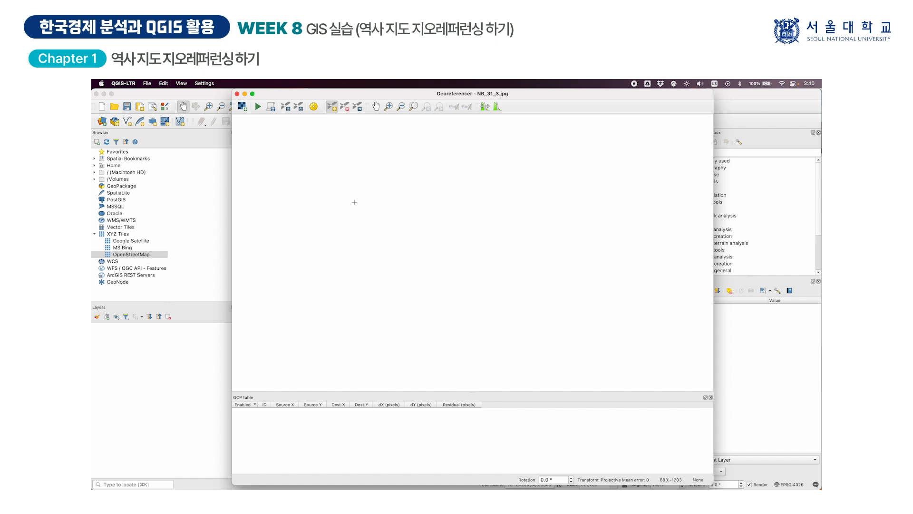
click(242, 107)
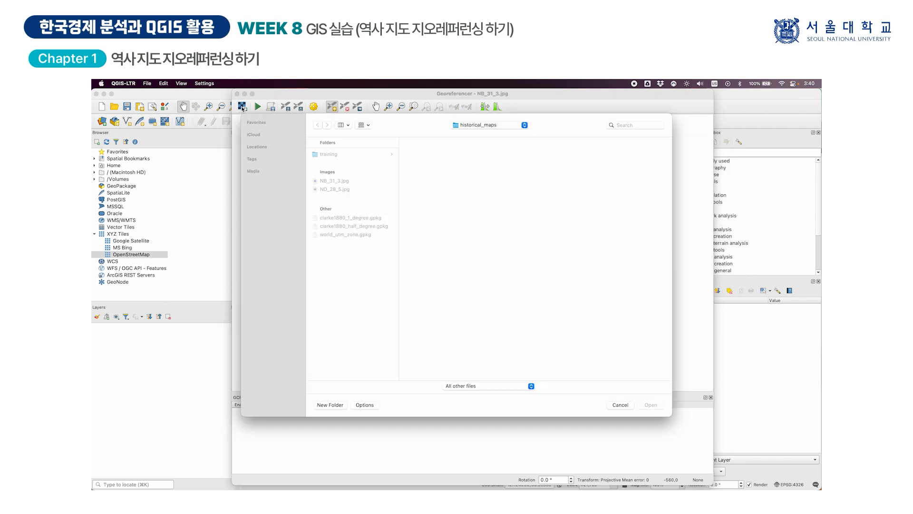
click(338, 181)
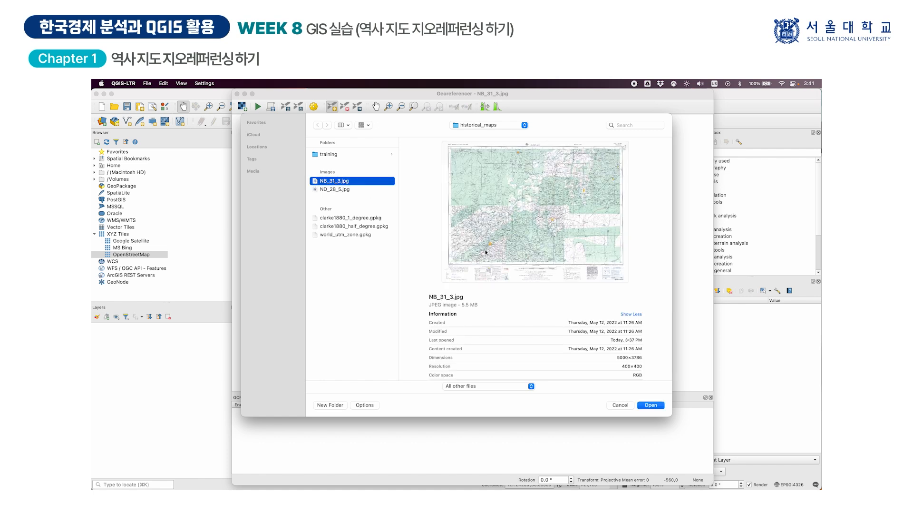
click(652, 405)
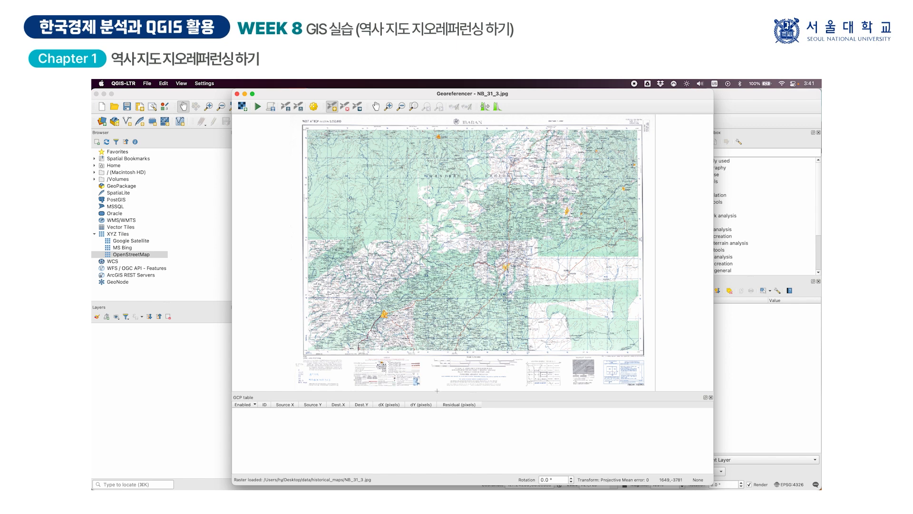
drag(437, 393, 436, 429)
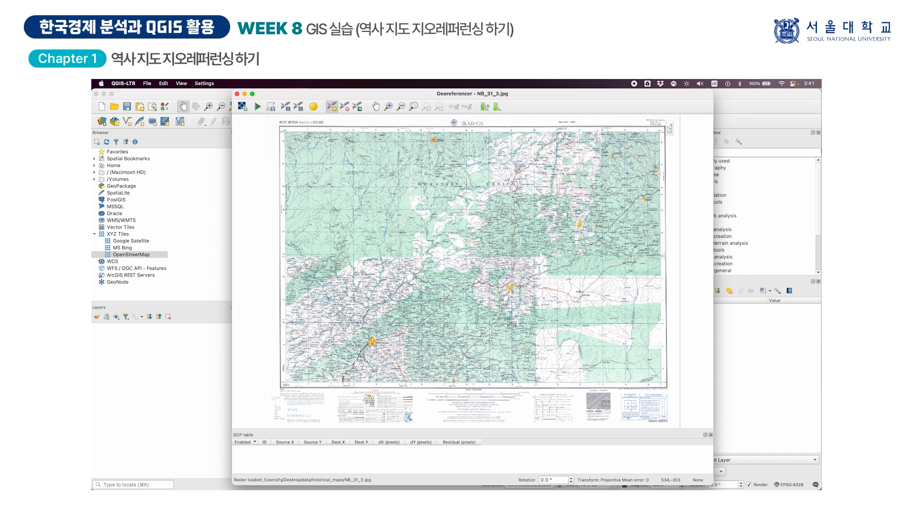
Step: In the transformation settings, set the resampling method to Lanczos and the target SRS to EPSG:4326 - WGS 84
click(314, 109)
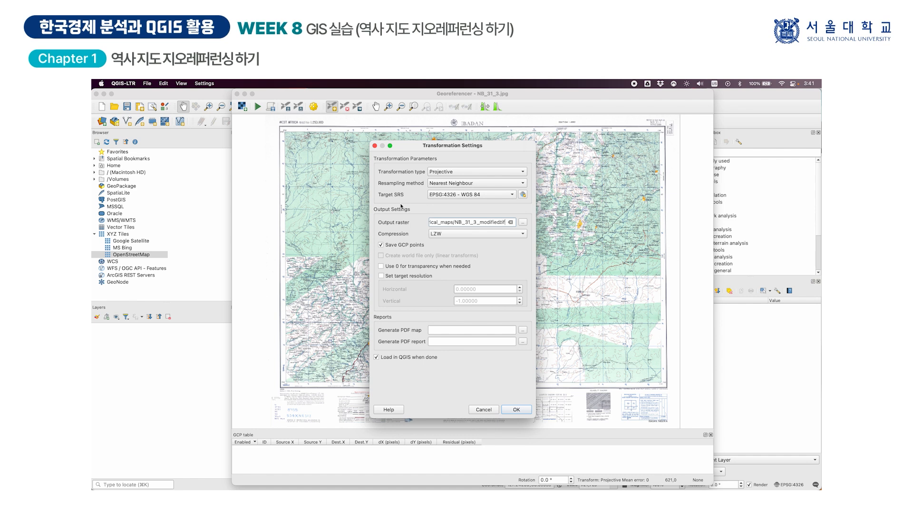
click(456, 186)
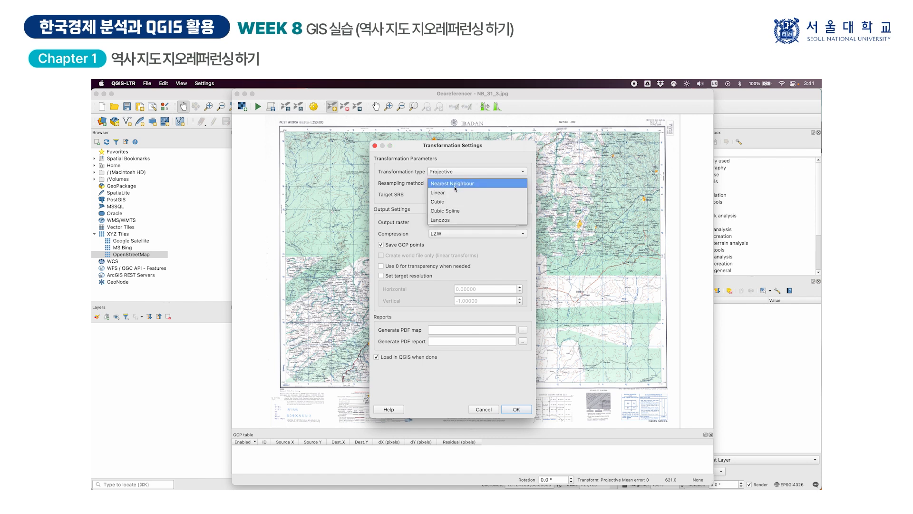
click(454, 221)
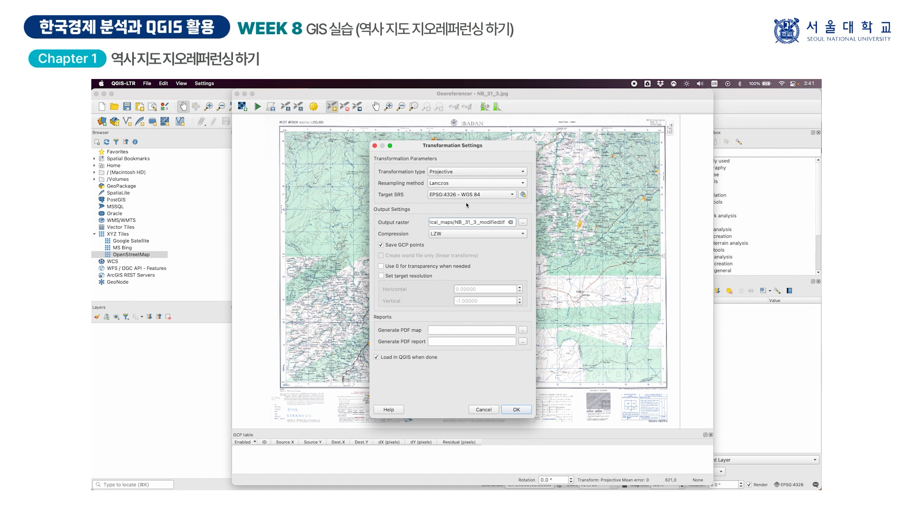
mouse_move(468, 198)
click(466, 194)
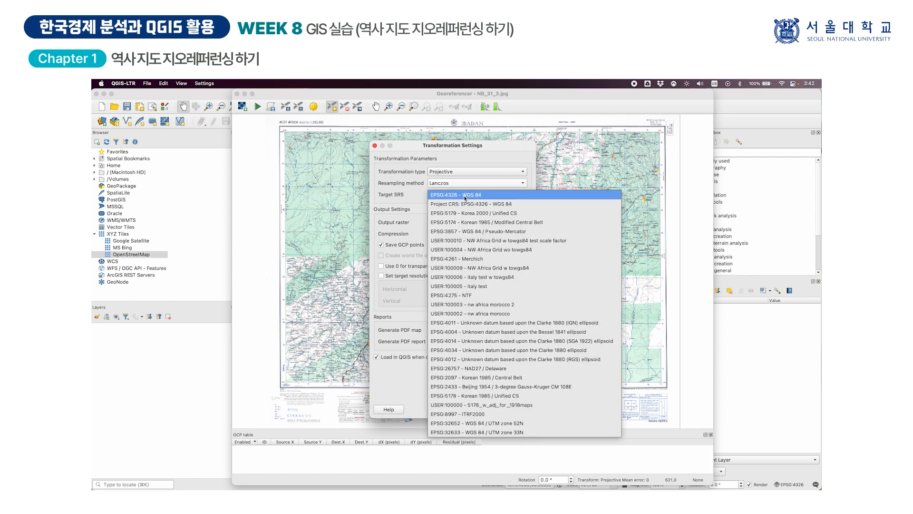
click(466, 197)
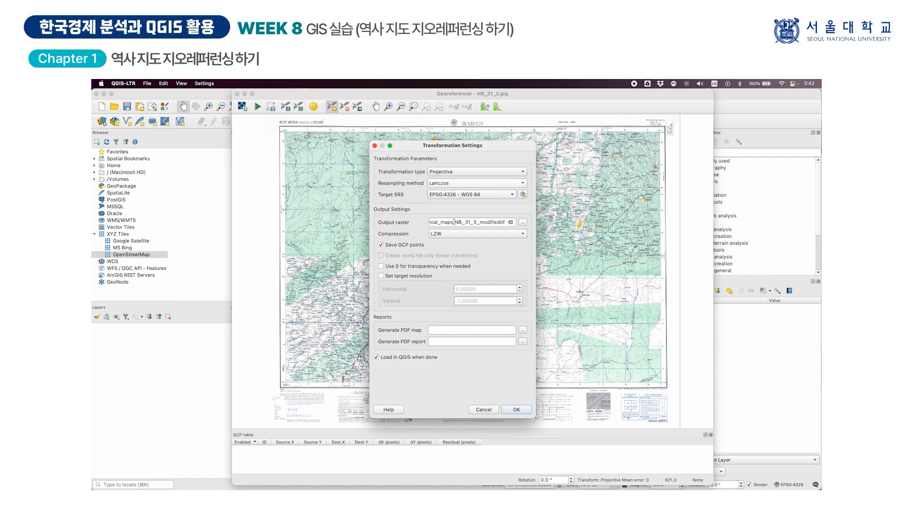
Step: Set the output raster to be saved as NB_31_3_modified in the historical_maps folder
click(522, 222)
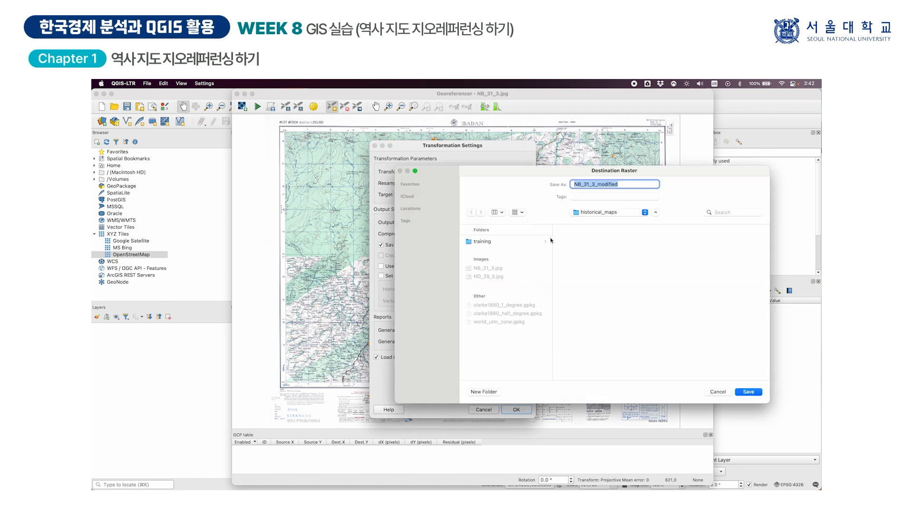
click(573, 184)
drag(573, 185, 626, 183)
click(627, 184)
click(745, 393)
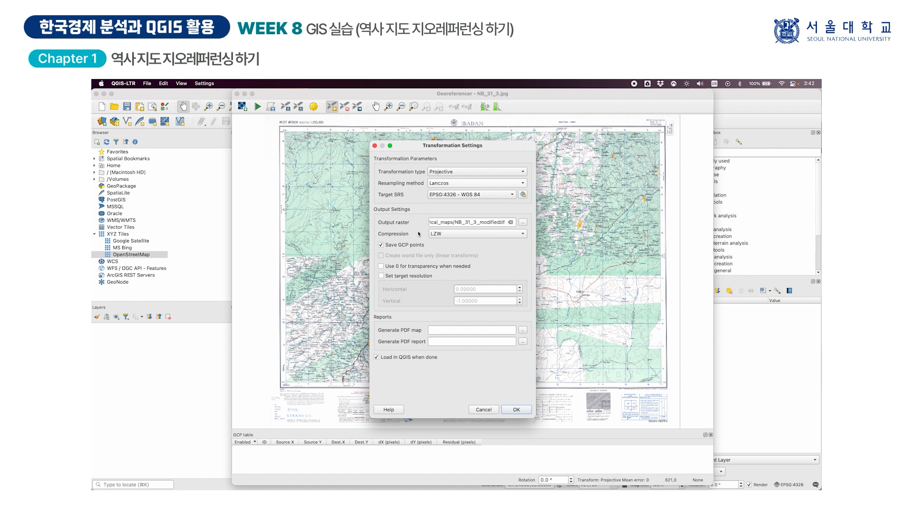
Step: Choose LZW compression for the output raster and apply the transformation settings
click(465, 234)
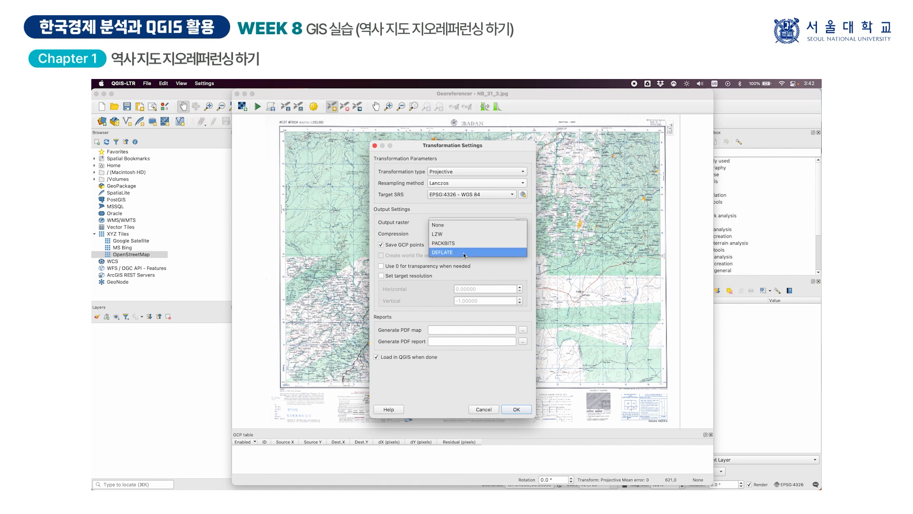
click(463, 237)
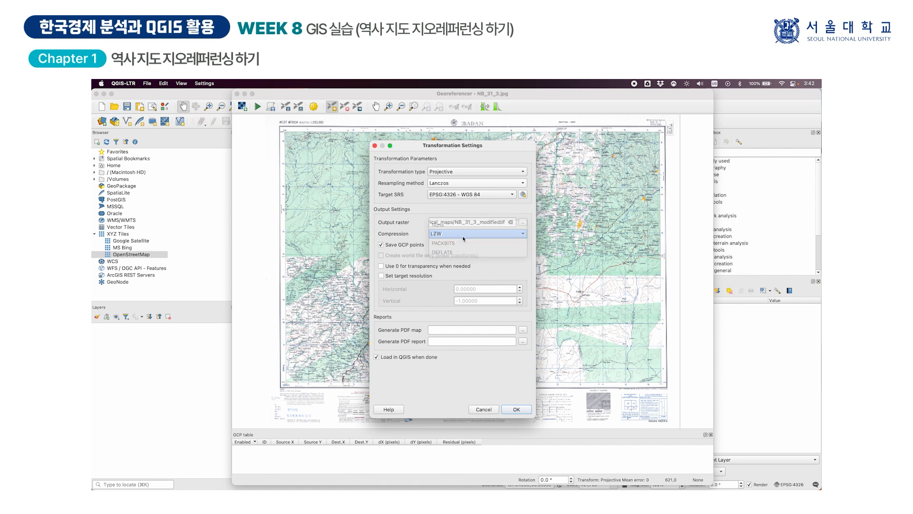
click(518, 410)
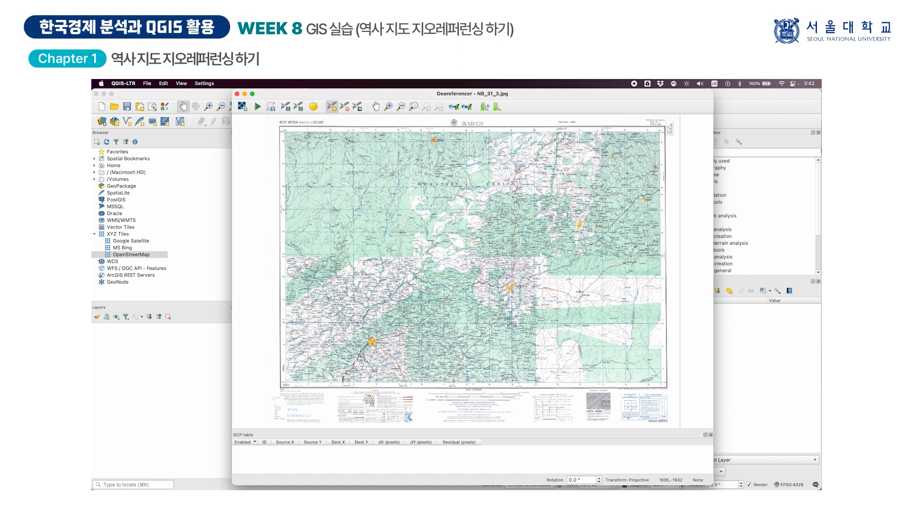
Step: Place a ground control point on the north-west corner of the map frame, at the 3°00′ / 8°00′ labels
click(335, 111)
scroll(284, 129, up, 2)
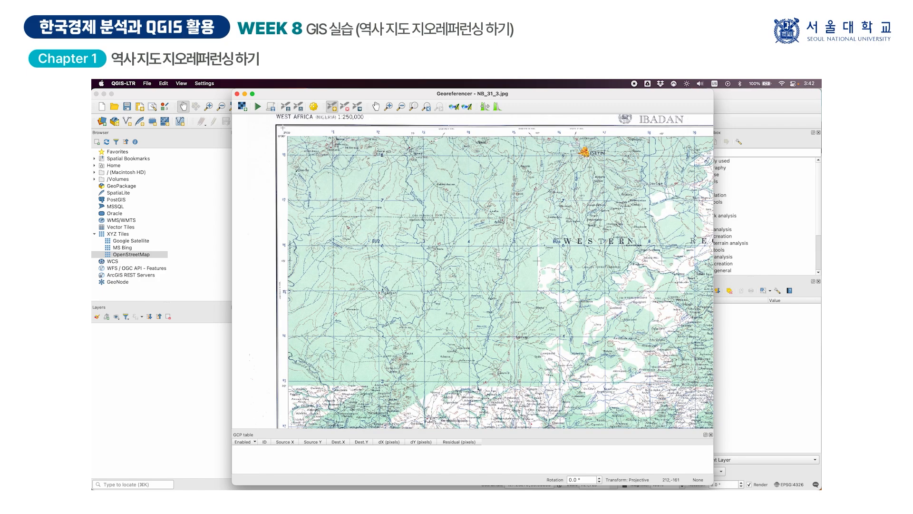
scroll(283, 129, up, 3)
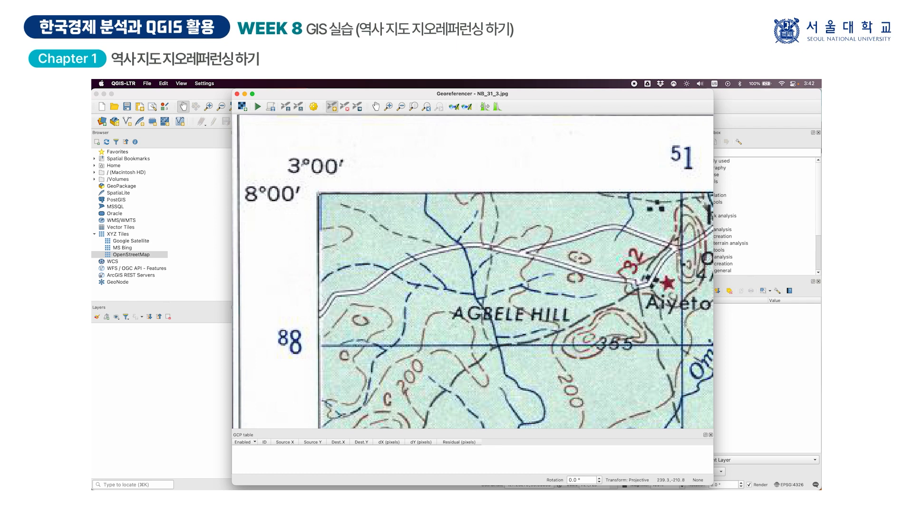
click(319, 194)
drag(567, 292, 458, 236)
click(465, 274)
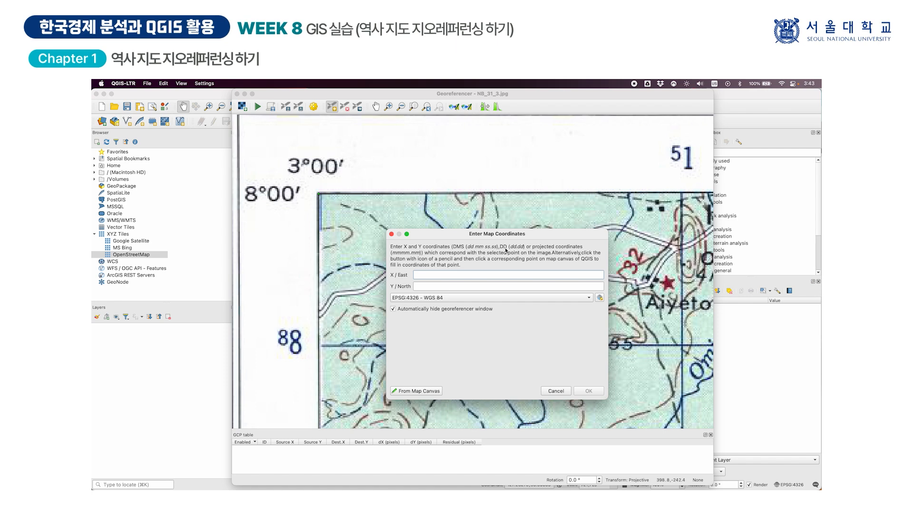
Step: Assign the north-west corner point the EPSG:4326 coordinates X 3 and Y 8
click(408, 298)
click(420, 252)
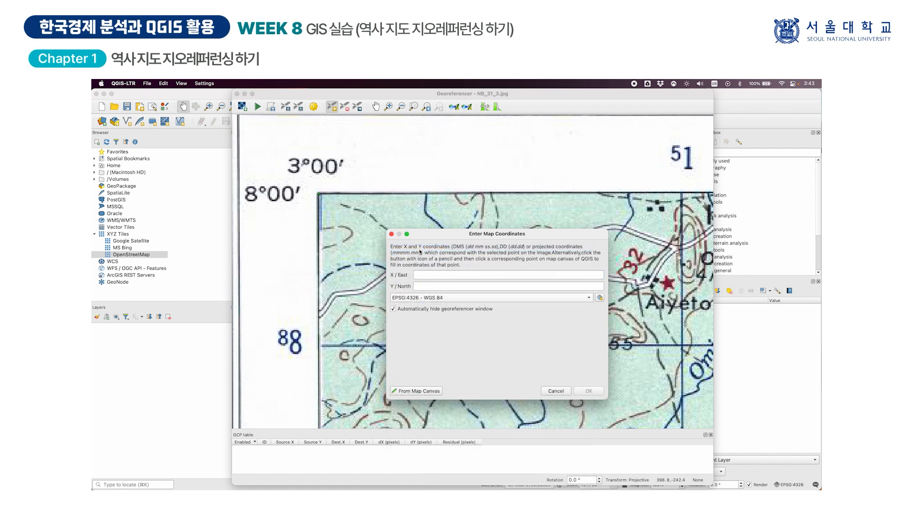
click(433, 299)
click(439, 275)
text(3)
key(Tab)
text(8)
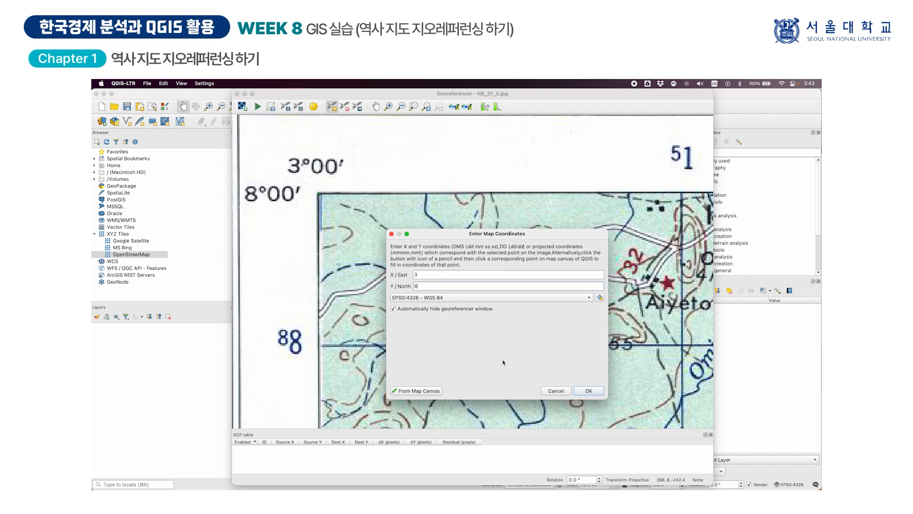
click(588, 391)
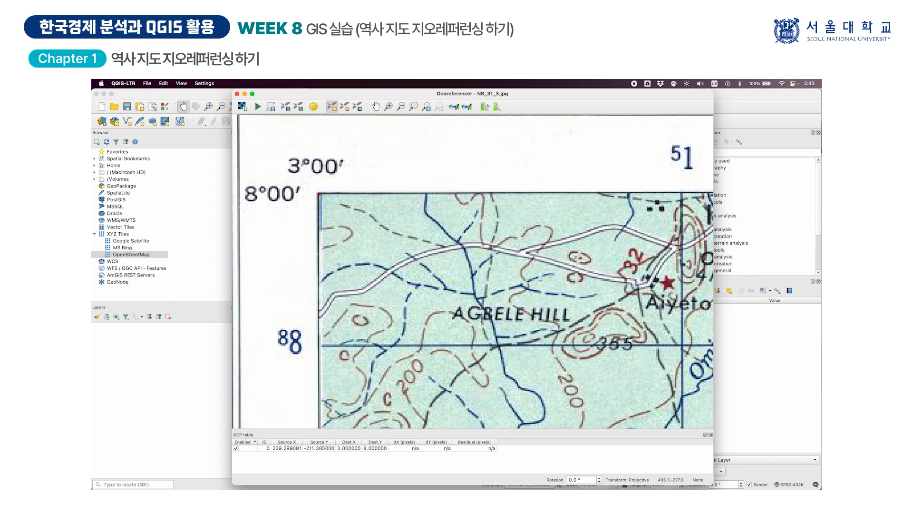
Step: Place a ground control point on the north-east corner of the map frame, at the 4°30′ / 8°00′ labels
scroll(541, 280, down, 5)
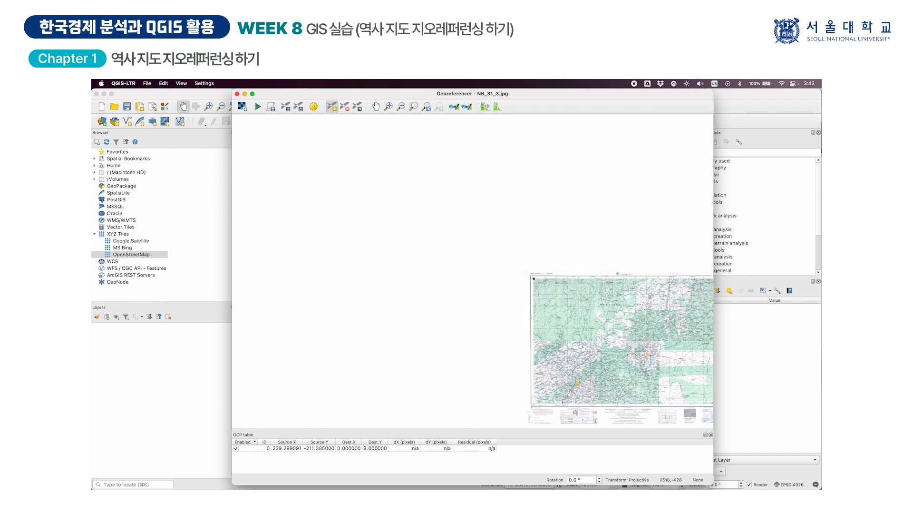
drag(665, 291, 498, 291)
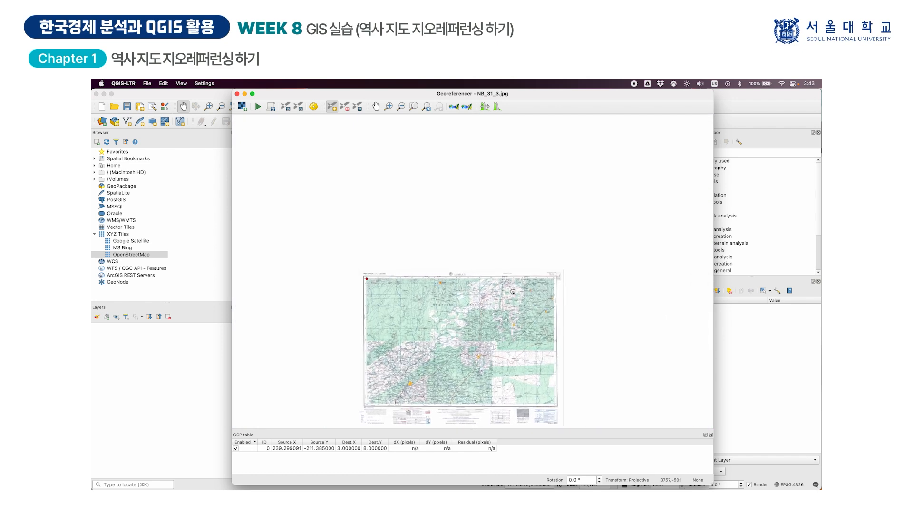
click(374, 107)
drag(481, 293, 471, 230)
click(333, 106)
click(334, 108)
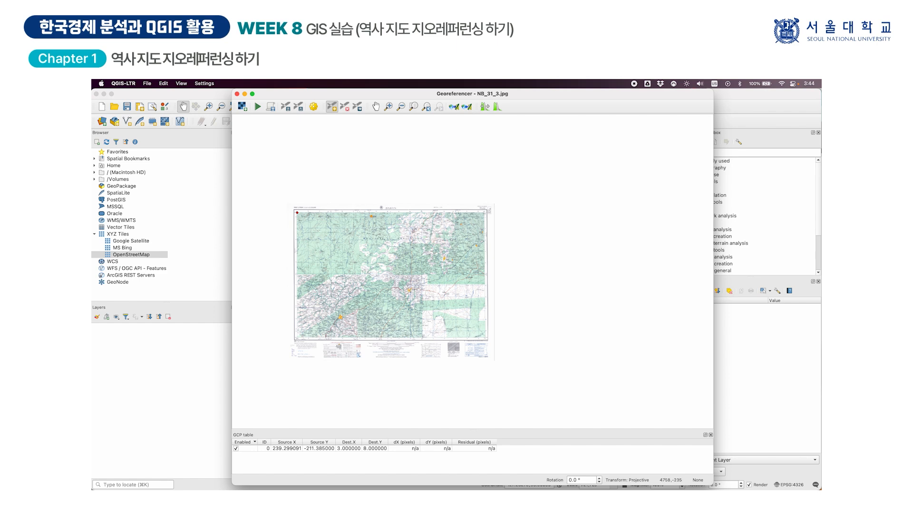
scroll(484, 214, up, 4)
drag(480, 197, 480, 222)
click(481, 220)
mouse_move(482, 221)
mouse_down()
mouse_move(604, 226)
mouse_move(466, 222)
mouse_up()
scroll(461, 222, up, 1)
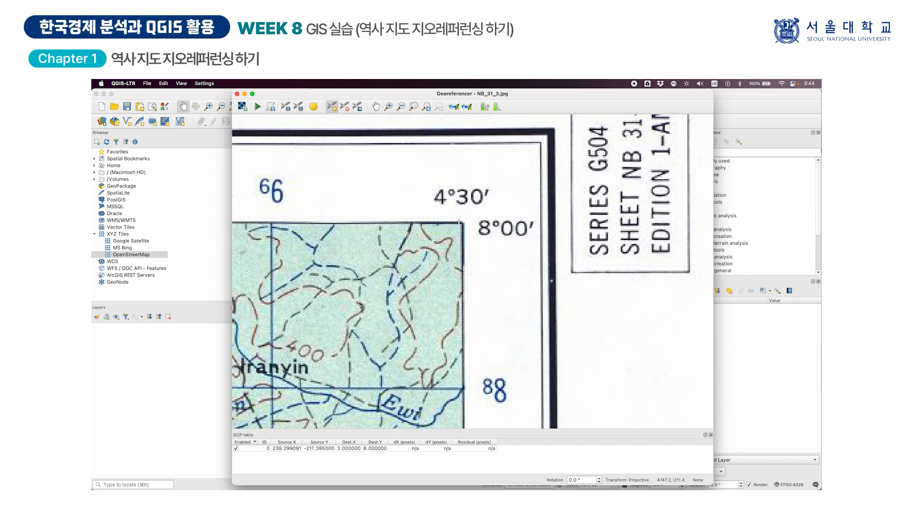
drag(463, 222, 513, 226)
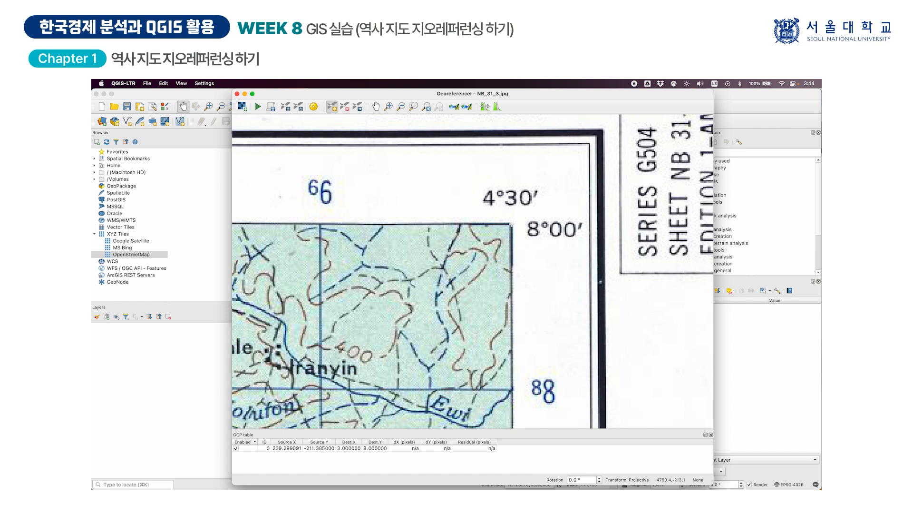
click(512, 224)
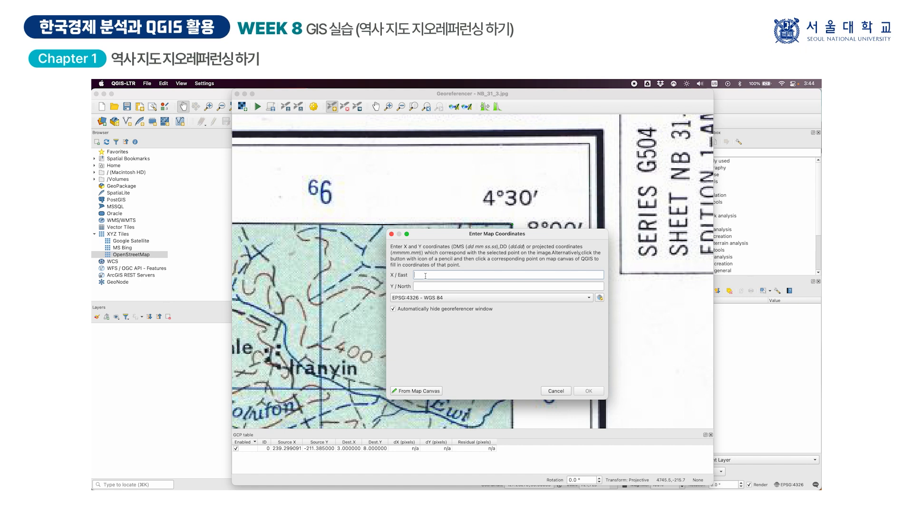
Step: Assign the north-east corner point the coordinates X 4 30 and Y 8 in degrees and minutes
text(4 30)
click(414, 274)
click(438, 287)
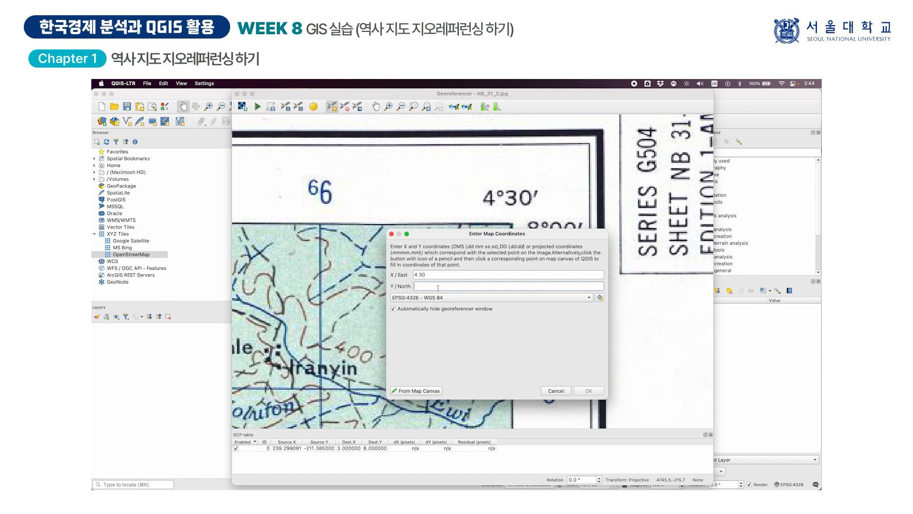
drag(453, 235, 446, 250)
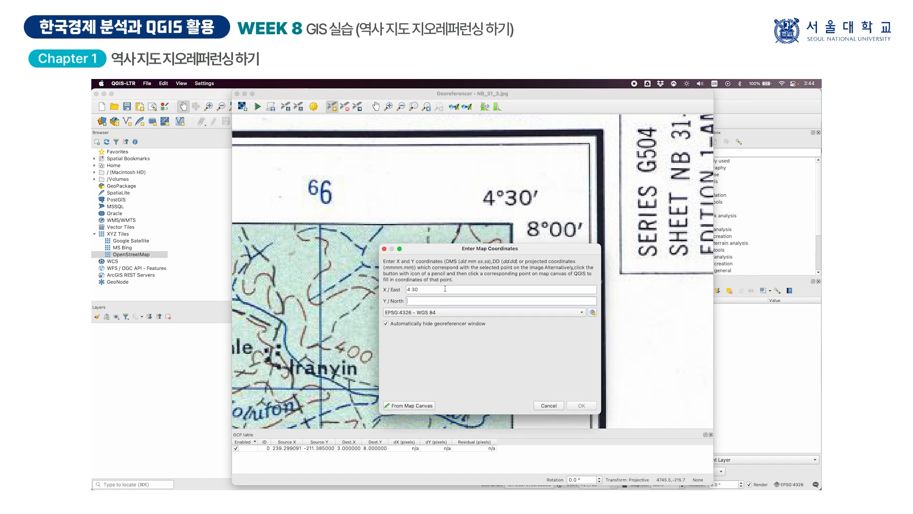
text(8)
click(446, 291)
click(580, 404)
Step: Place a ground control point on the south-east corner of the map frame, at the 4°30′ / 7°00′ labels
scroll(496, 356, down, 4)
drag(495, 356, 486, 129)
scroll(482, 353, up, 5)
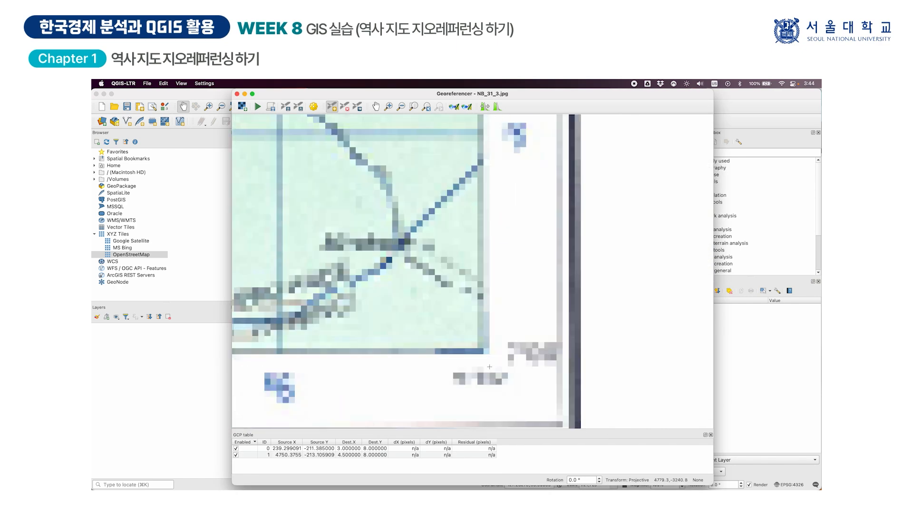
drag(482, 353, 496, 265)
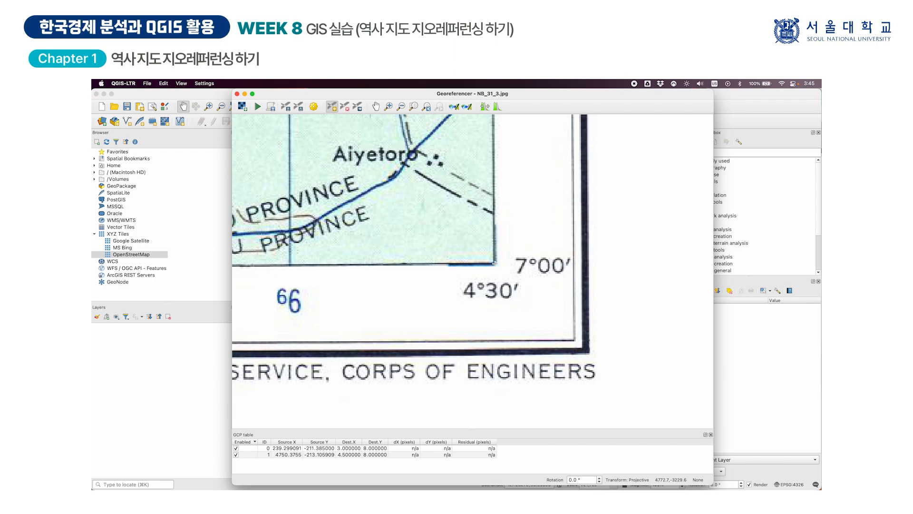
scroll(495, 263, up, 2)
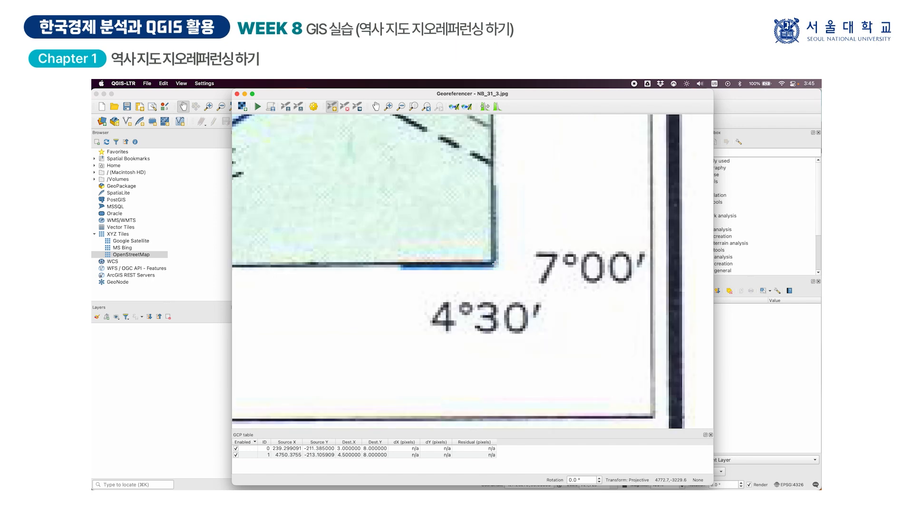
scroll(495, 263, down, 2)
click(495, 263)
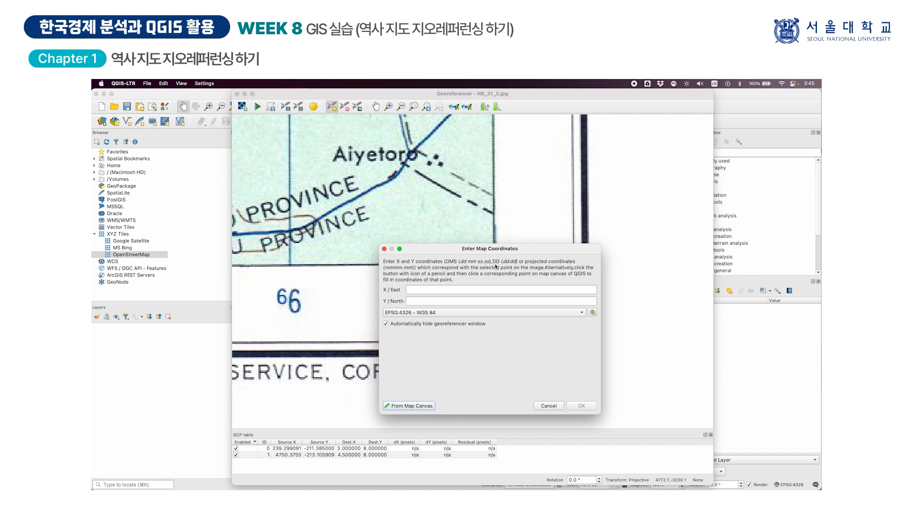
Step: Assign the south-east corner point the coordinates X 4 30 and Y 7 in degrees and minutes
drag(389, 232, 276, 258)
click(305, 247)
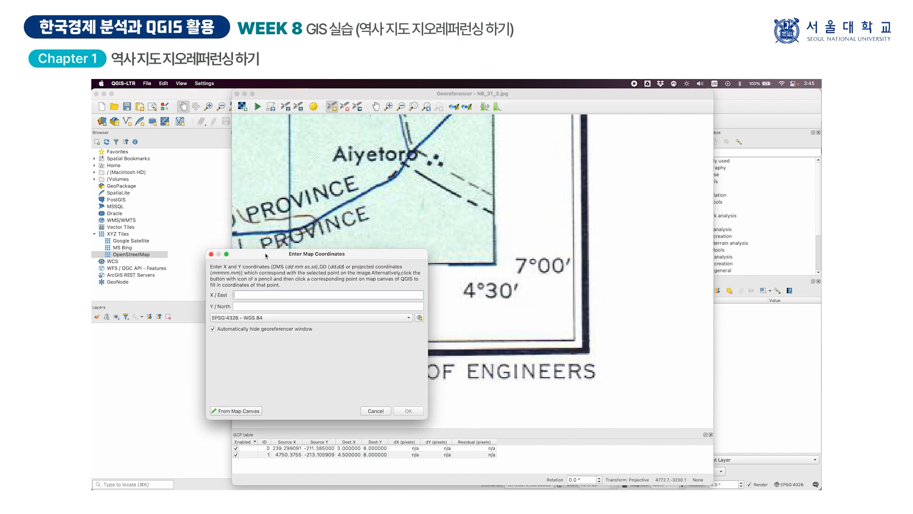
text(4 30)
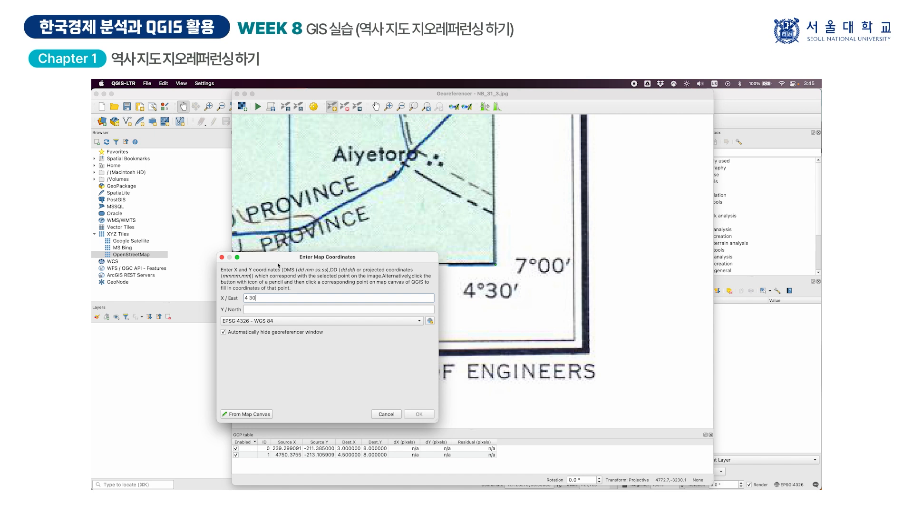
key(Tab)
text(7)
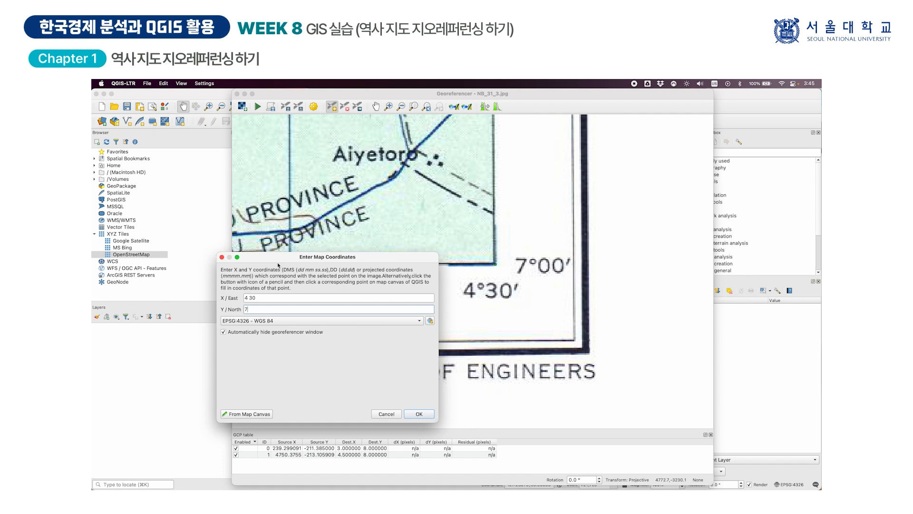
click(412, 414)
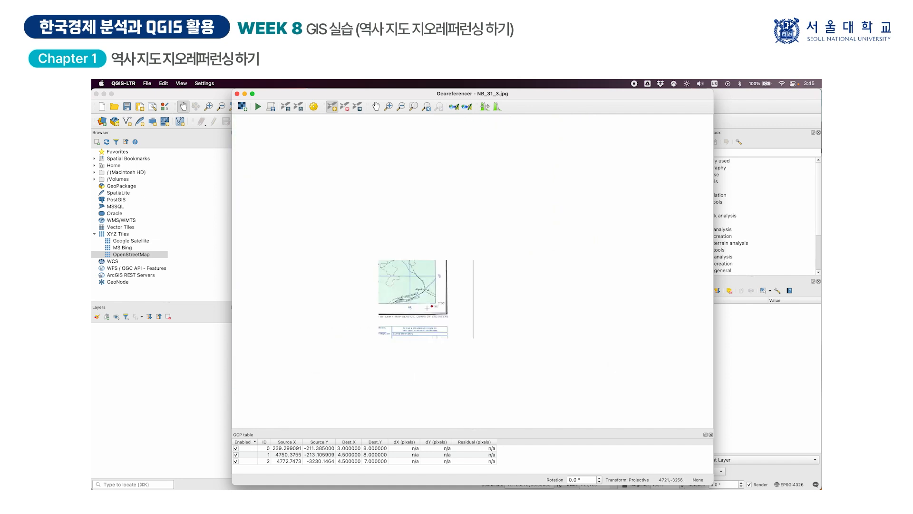
Step: Add a ground control point on the south-west corner of the map frame with coordinates X 3 and Y 7
drag(319, 308, 705, 315)
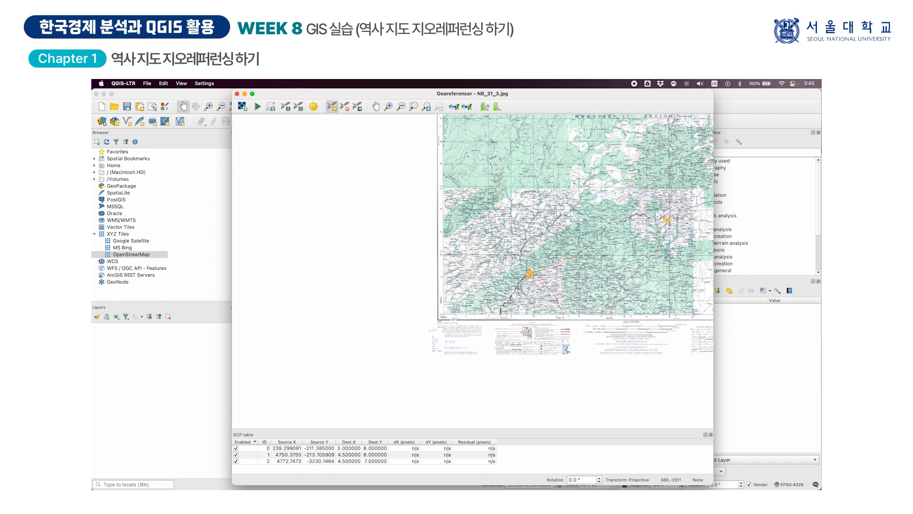
scroll(447, 313, up, 2)
scroll(417, 317, up, 3)
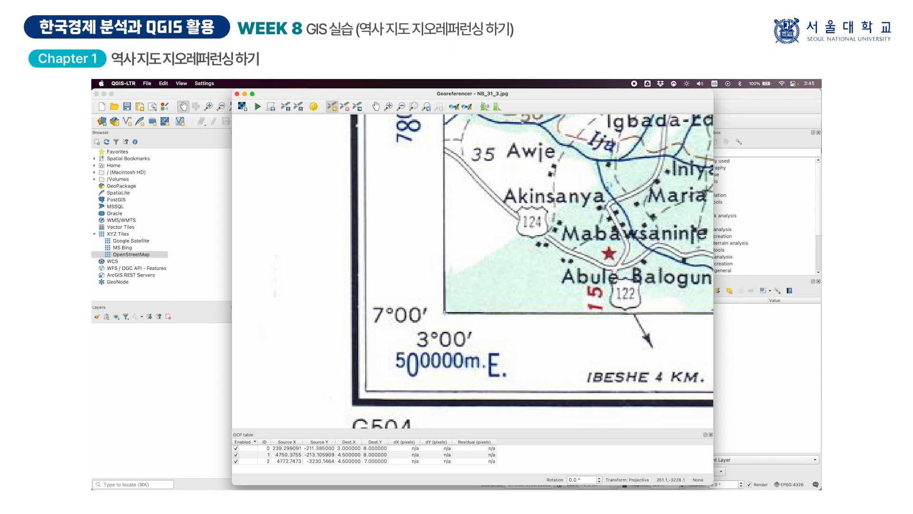
click(443, 312)
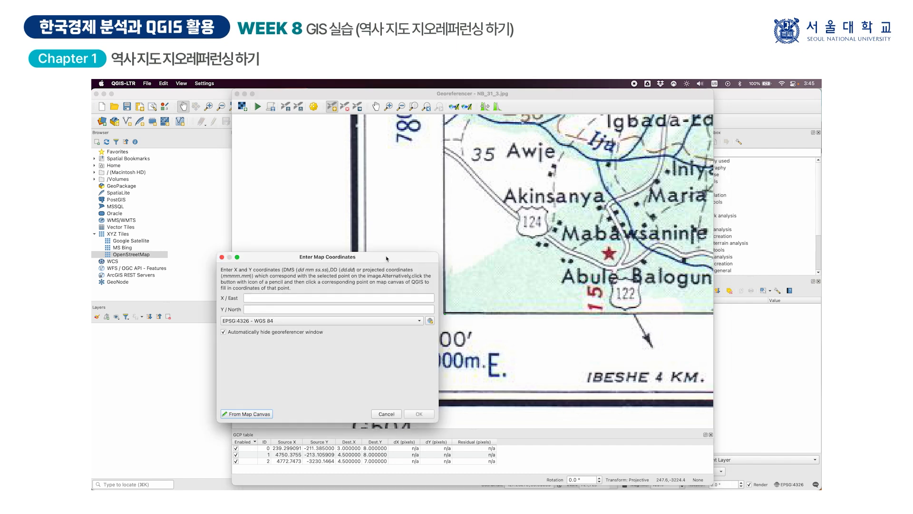
drag(483, 240, 677, 168)
click(592, 210)
text(3)
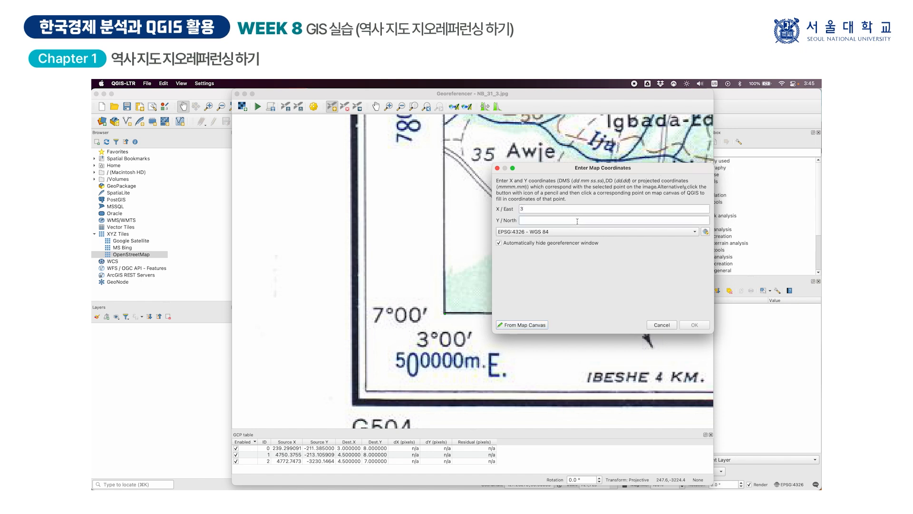
text(7)
click(694, 326)
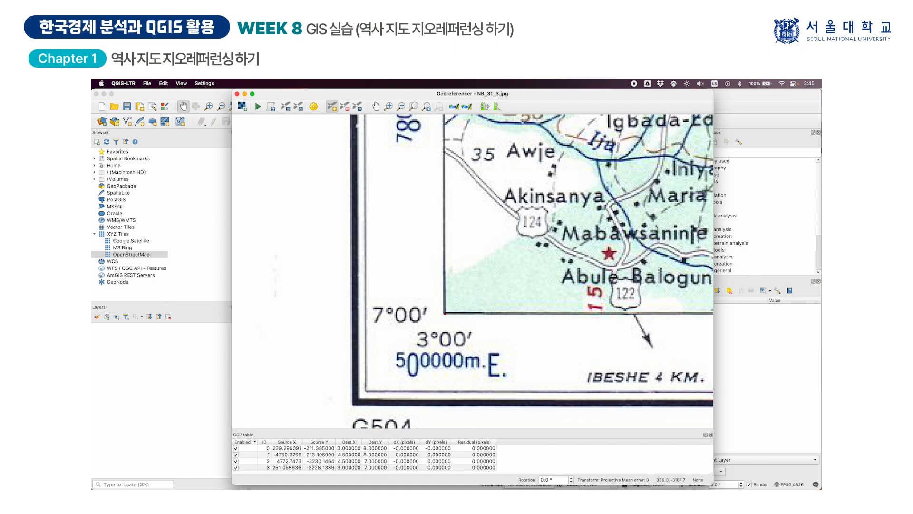
scroll(584, 260, down, 2)
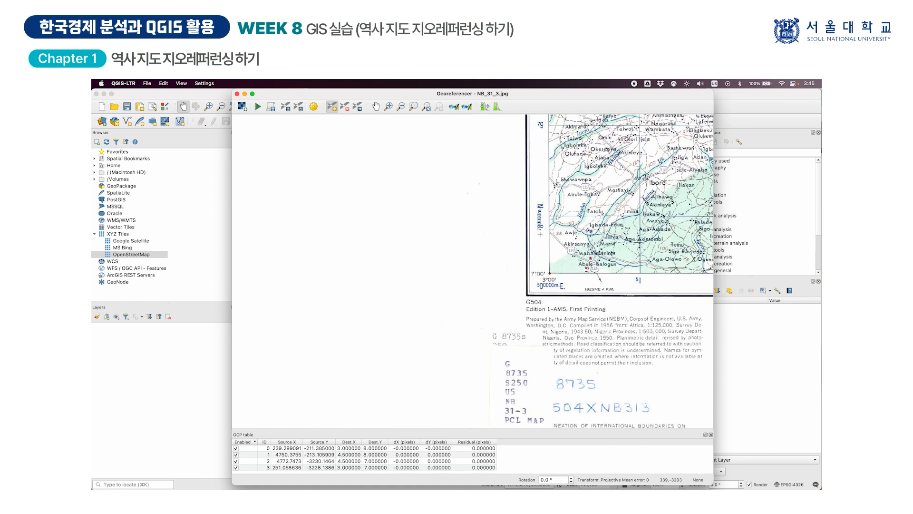
click(375, 107)
scroll(613, 157, down, 3)
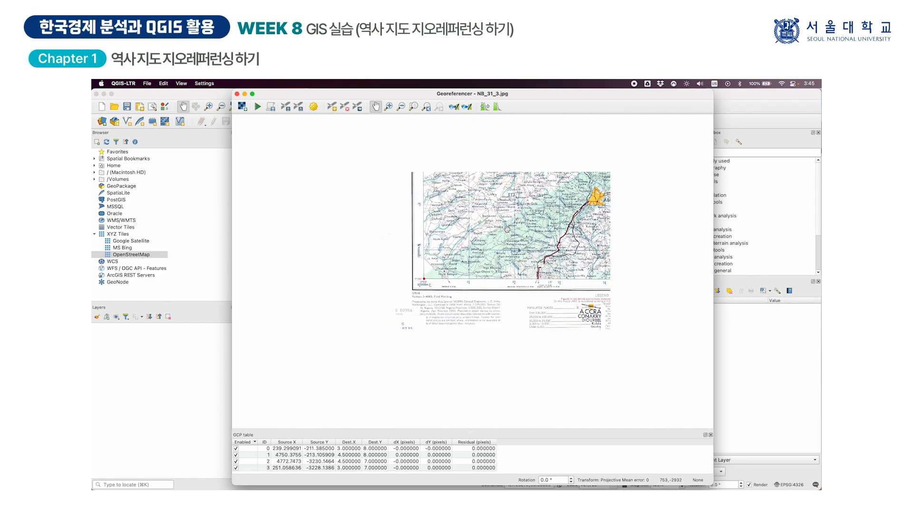
scroll(506, 227, up, 5)
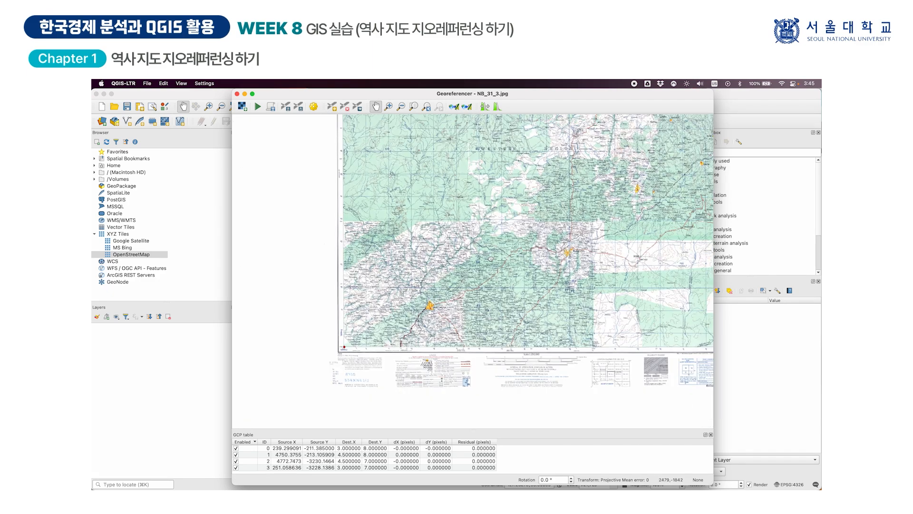
Step: Run the georeferencing with the four control points and return to the main map canvas to view NB_31_3_modified
scroll(490, 258, down, 3)
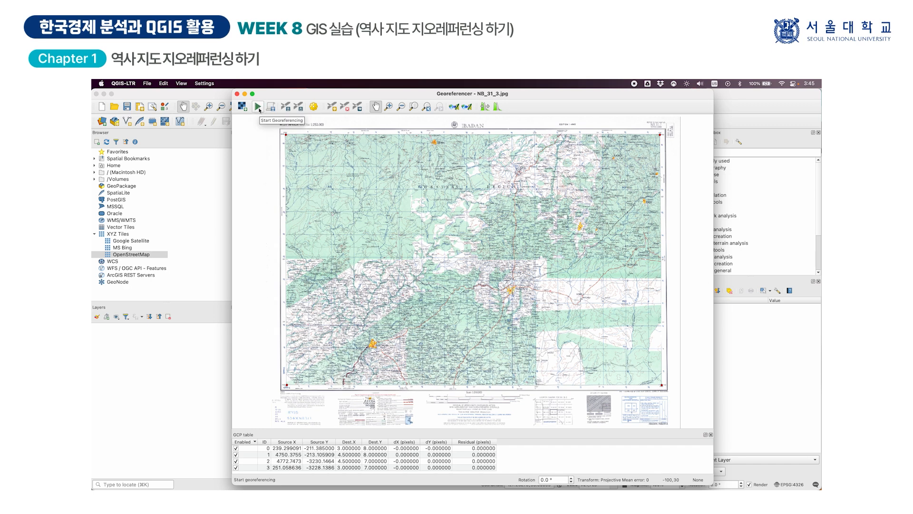
click(260, 109)
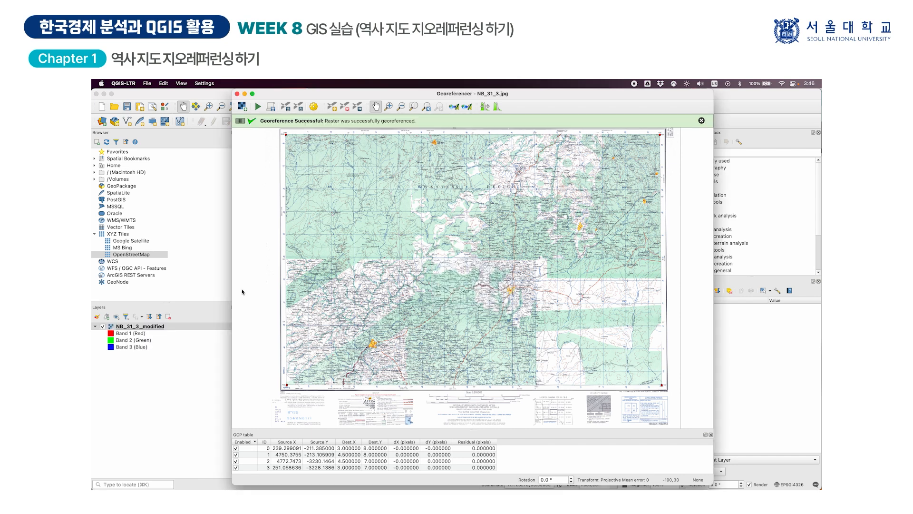
click(214, 96)
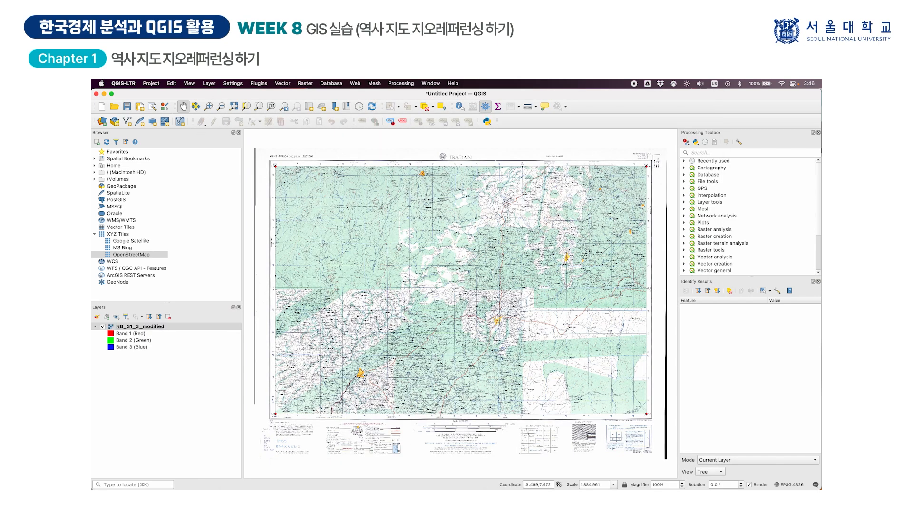
scroll(398, 246, down, 1)
scroll(398, 247, up, 1)
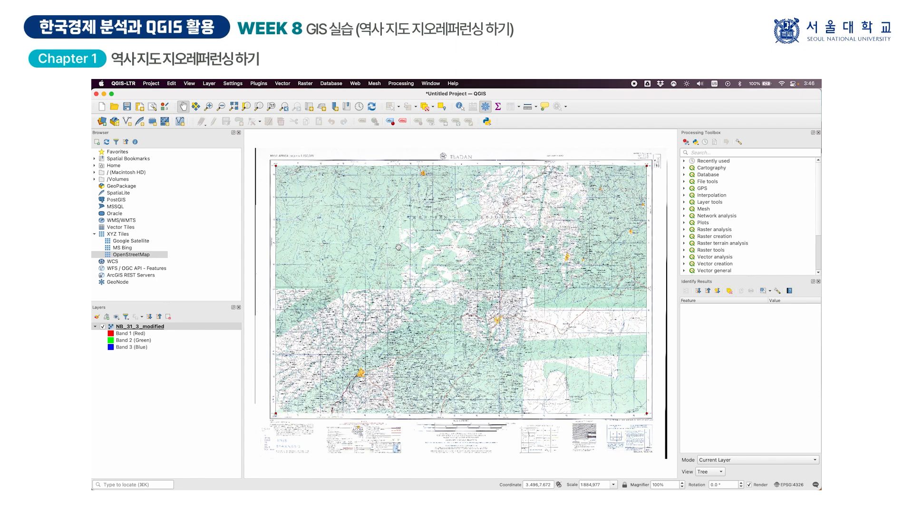
Step: Add the OpenStreetMap XYZ tile layer as a basemap and place it beneath NB_31_3_modified
click(157, 327)
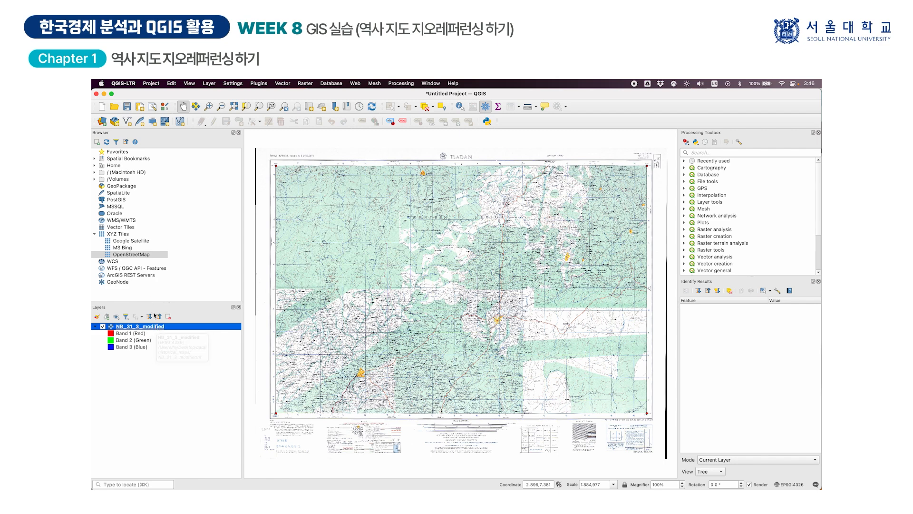
click(119, 233)
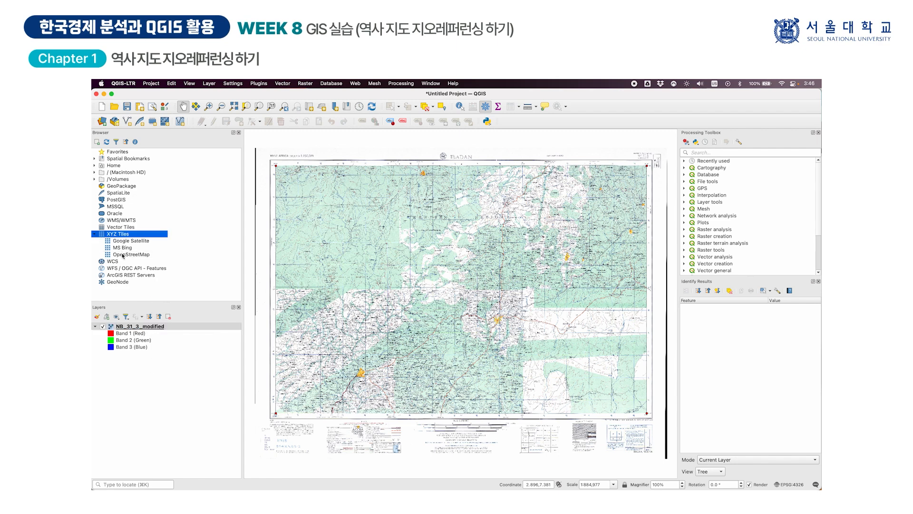
double_click(122, 255)
drag(131, 326, 133, 375)
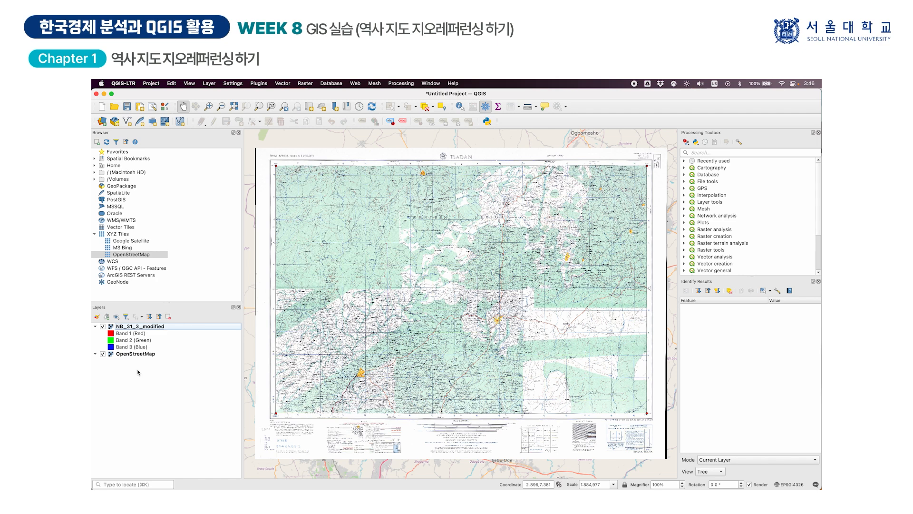
click(136, 327)
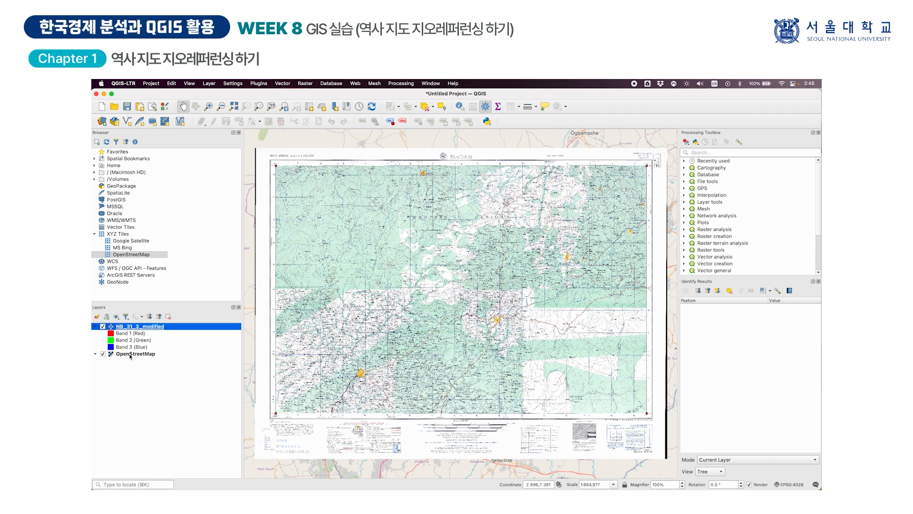
click(136, 354)
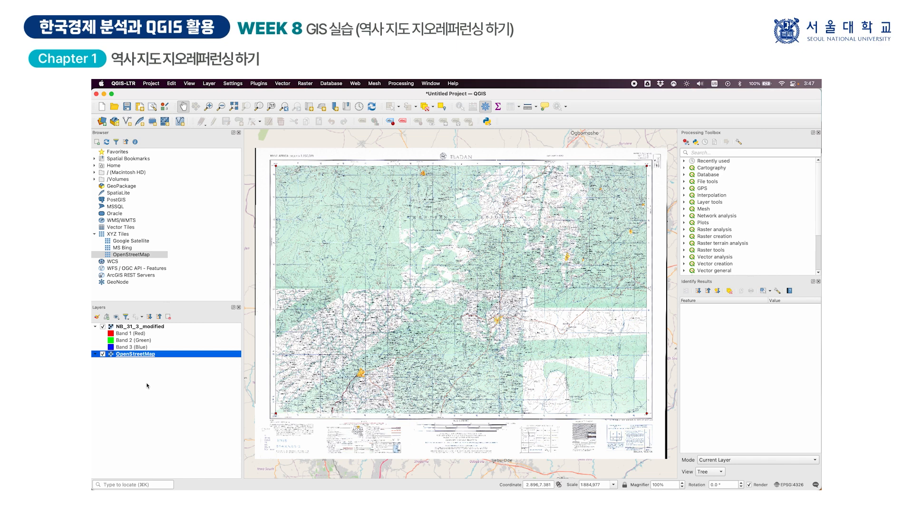
Step: Lower the global opacity of the NB_31_3_modified layer so that it is partly transparent over the OpenStreetMap basemap
click(147, 327)
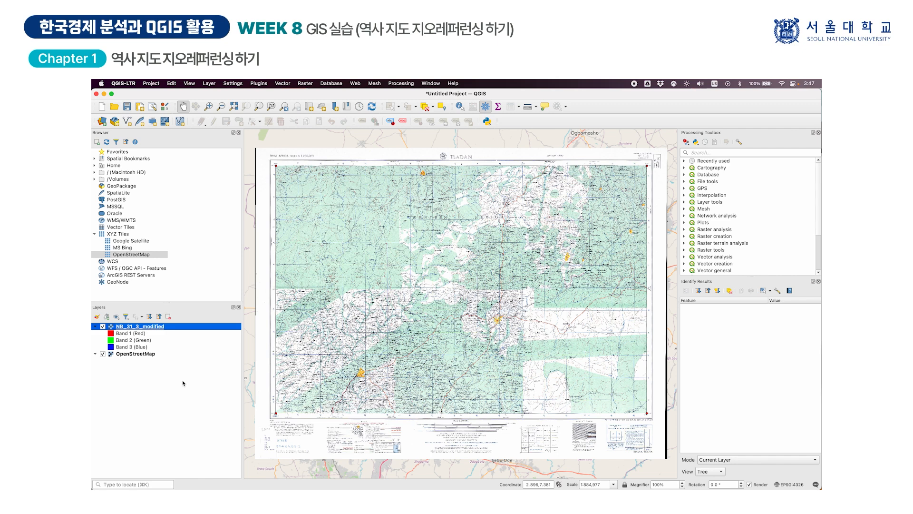
right_click(165, 326)
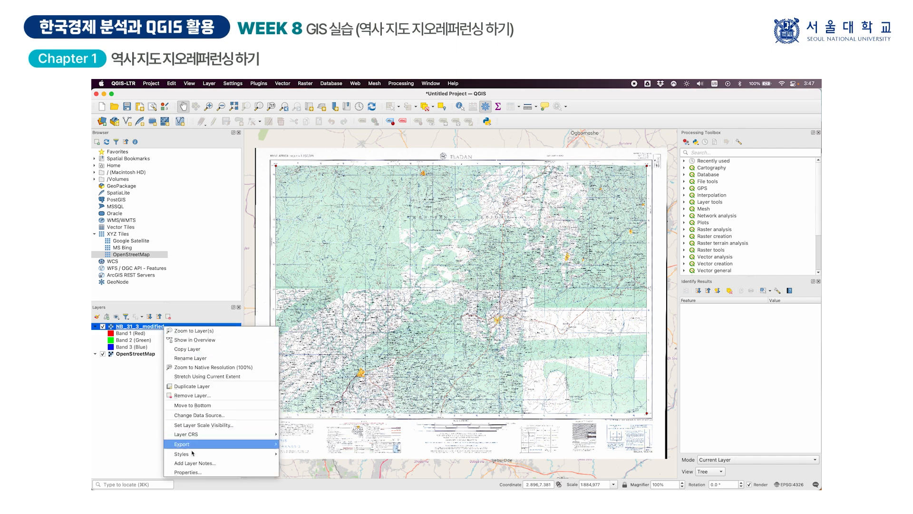
click(191, 472)
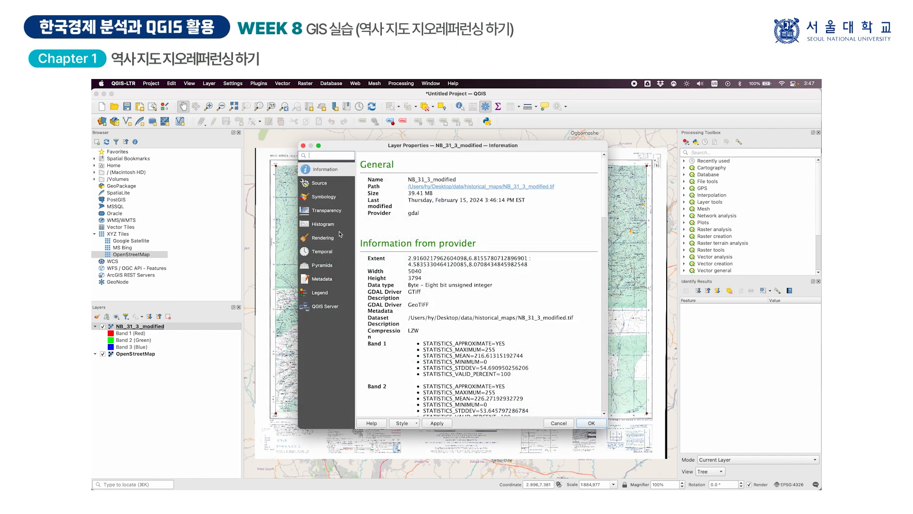
click(333, 210)
click(332, 197)
click(328, 210)
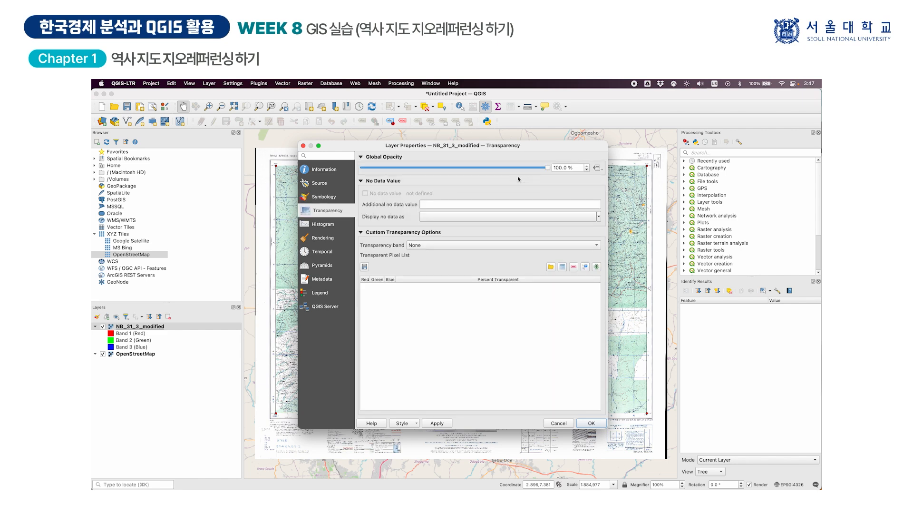
click(506, 169)
click(591, 423)
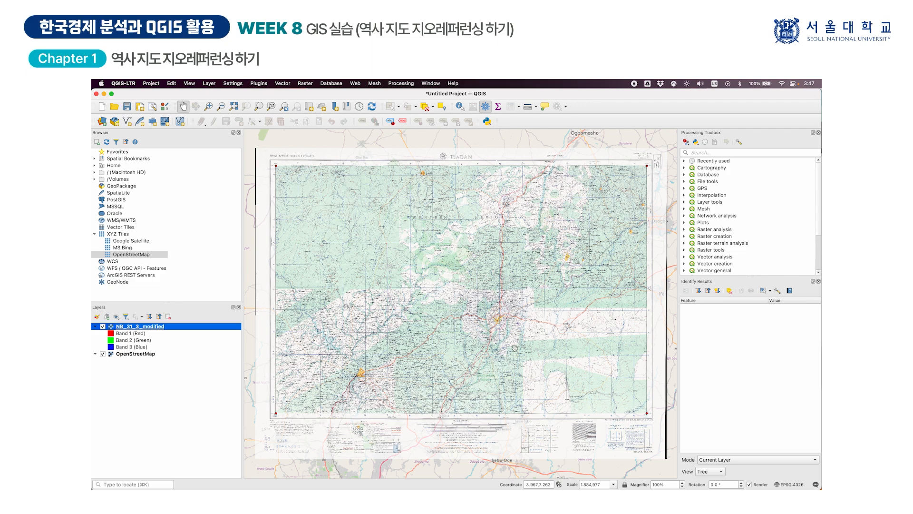
Step: Check the historical map's alignment with OpenStreetMap by toggling its visibility around Ibadan and examining the areas toward Iwo and Abeokuta
scroll(506, 324, up, 1)
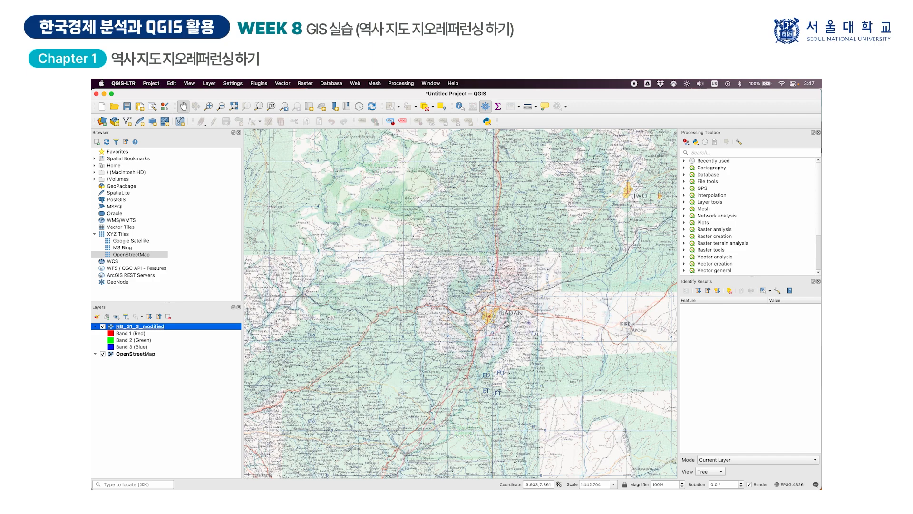
scroll(507, 324, up, 1)
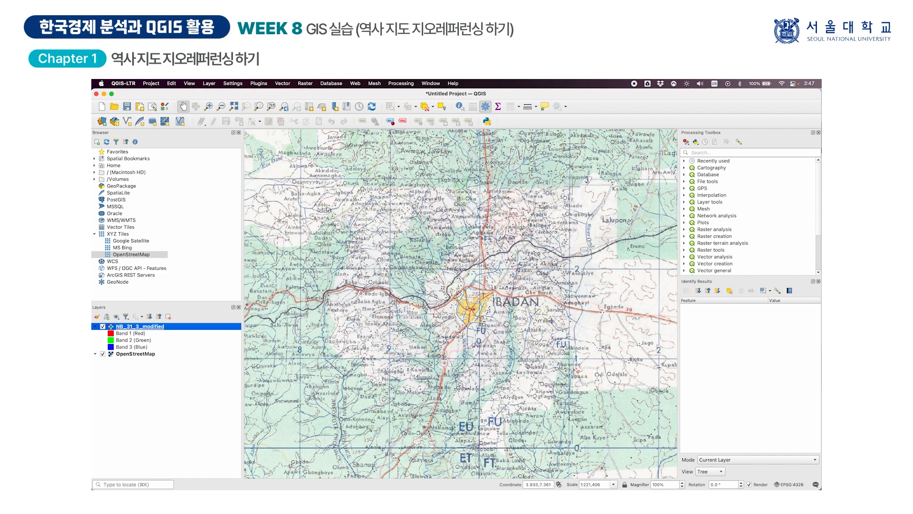
click(102, 327)
click(103, 327)
click(103, 327)
click(102, 327)
click(103, 327)
click(102, 326)
scroll(393, 364, down, 2)
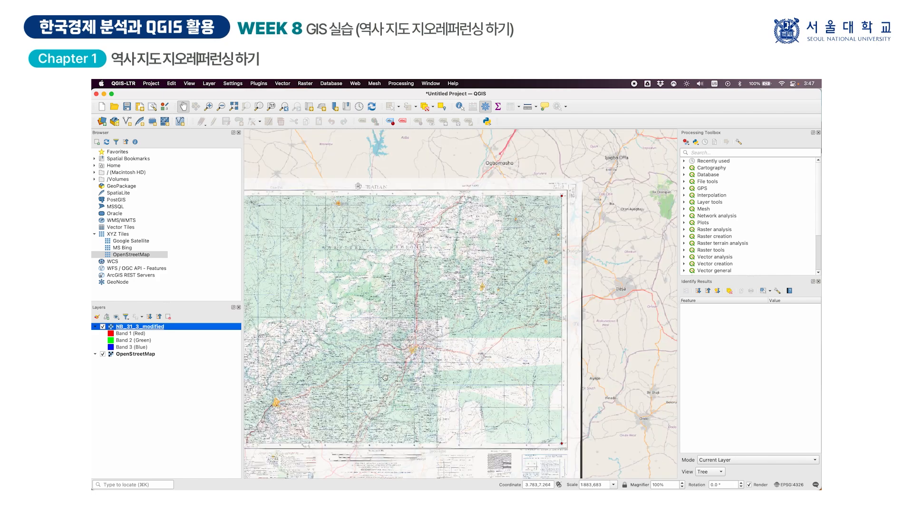
scroll(466, 314, up, 1)
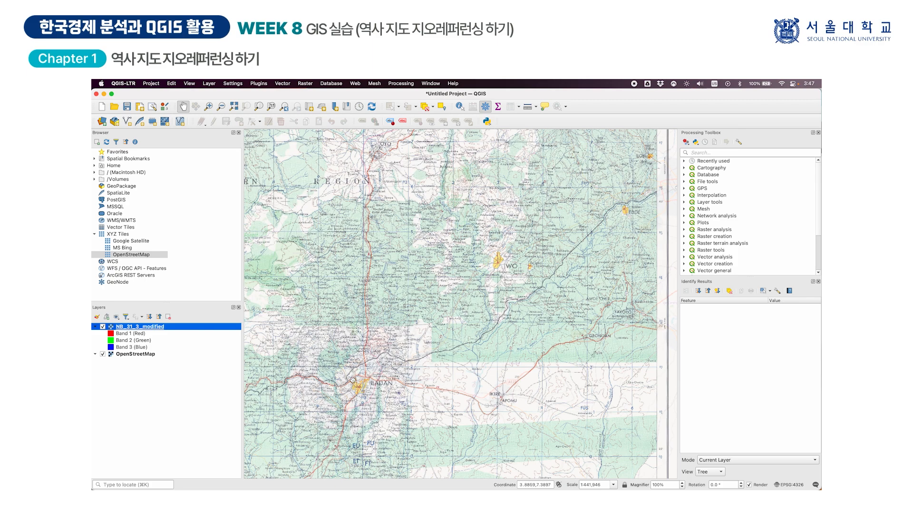
drag(341, 394, 566, 401)
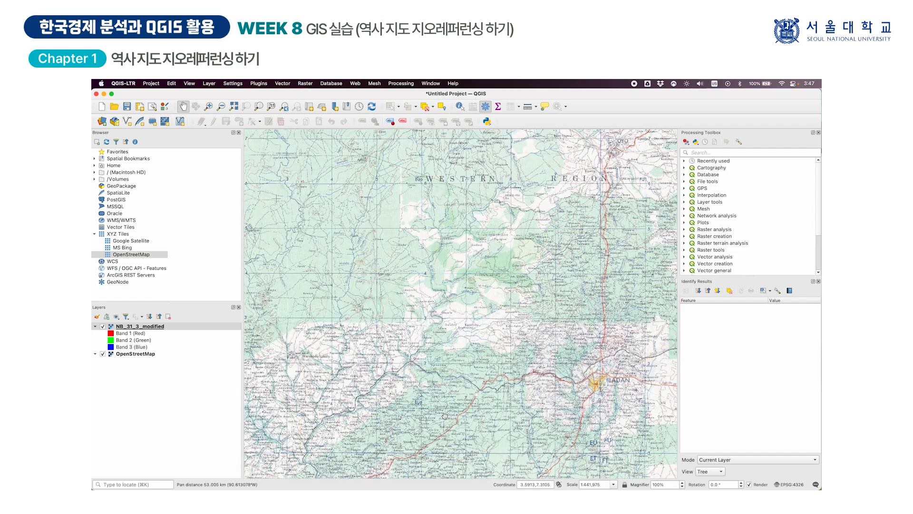
drag(425, 435, 523, 288)
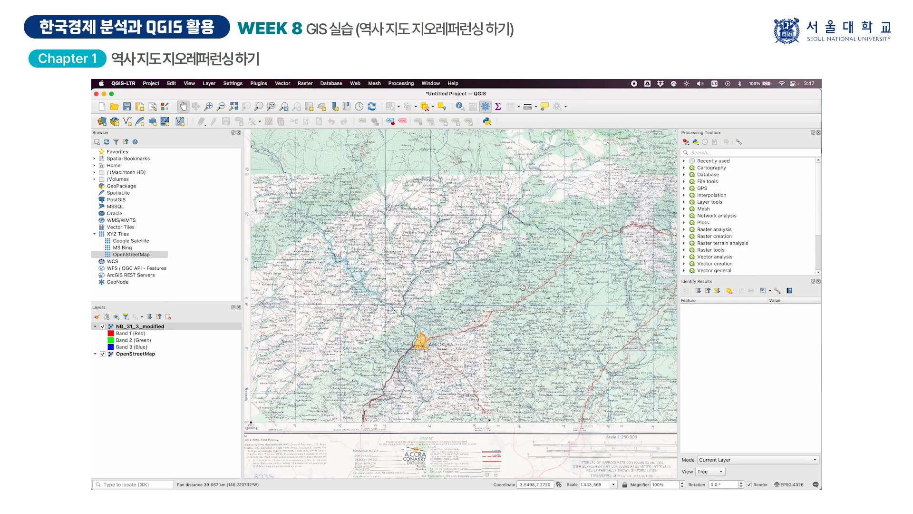
drag(568, 256, 463, 400)
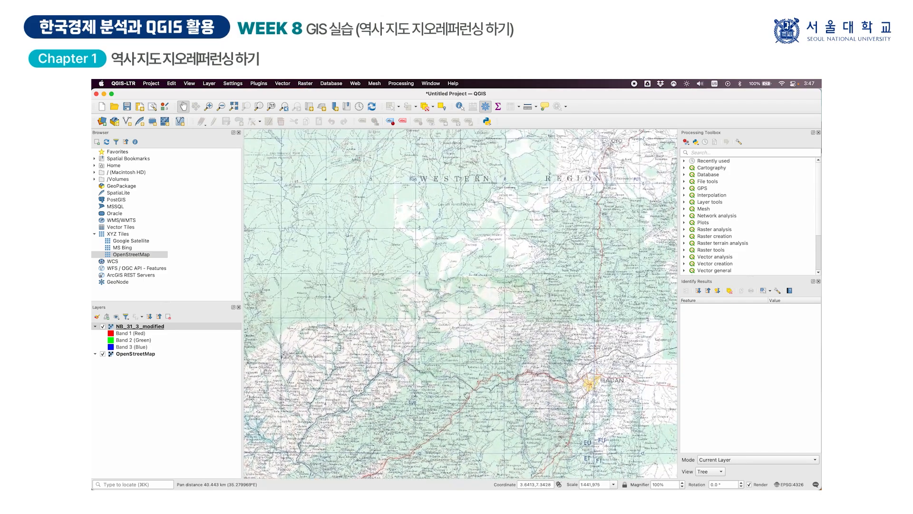